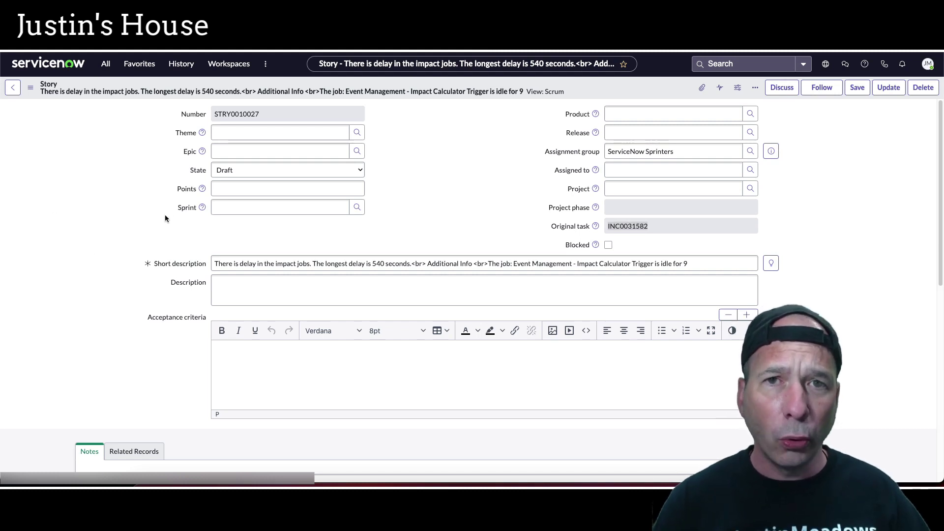
Review the story's work notes and open the matching Azure DevOps work item 16 beside it to compare the comment.
scroll(250, 187, down, 6)
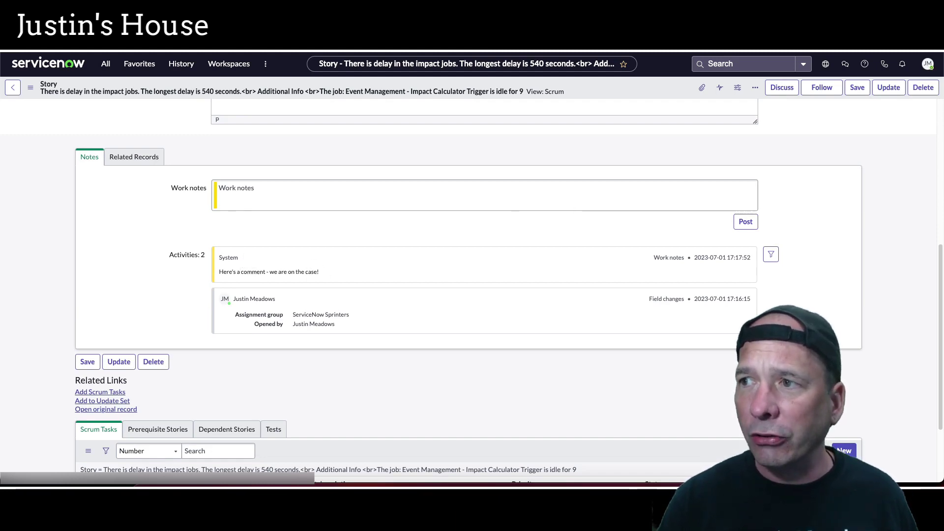
key(super+Left)
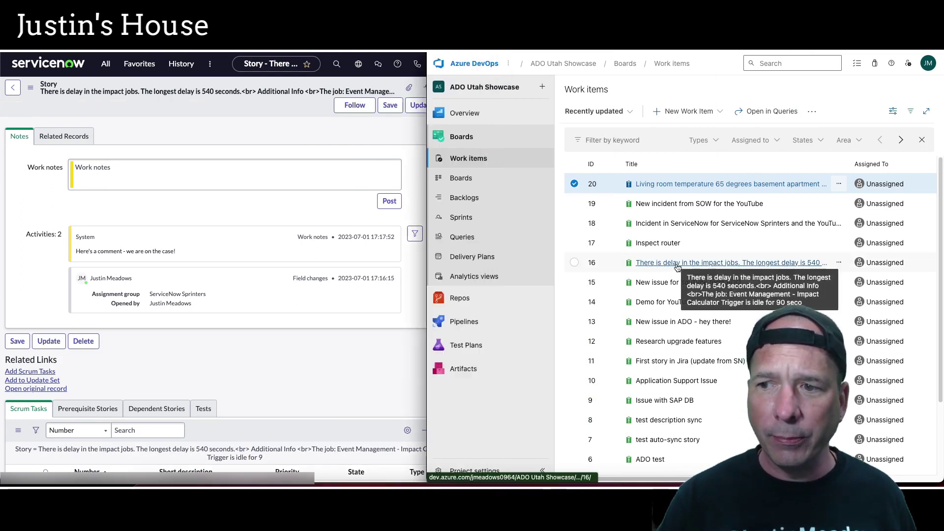
click(676, 267)
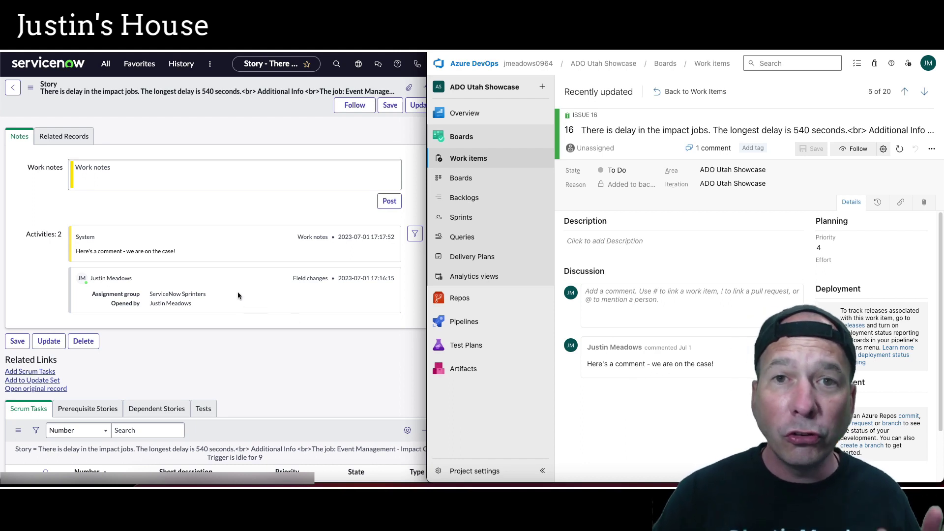
Look up the story's original task INC0031582 through the ServiceNow global search and review the incident's notes and activities.
scroll(290, 214, up, 10)
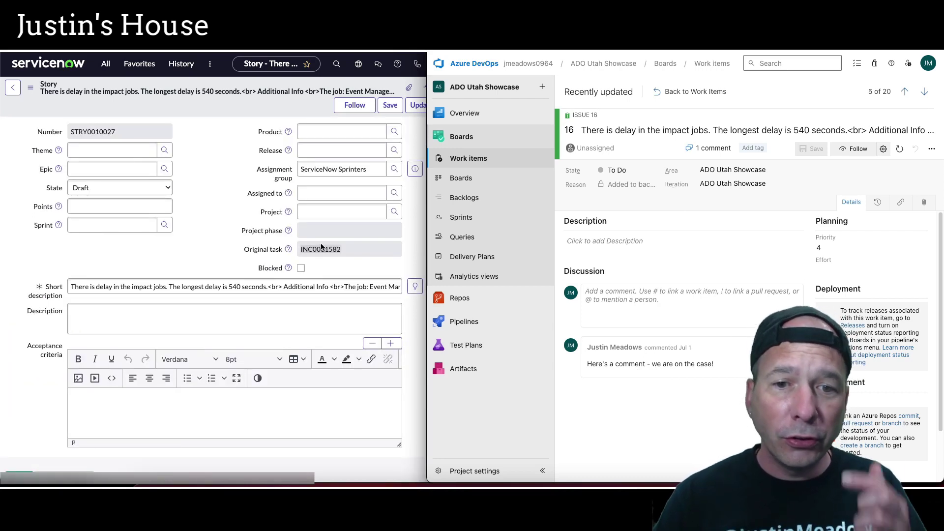
double_click(322, 249)
key(ctrl+c)
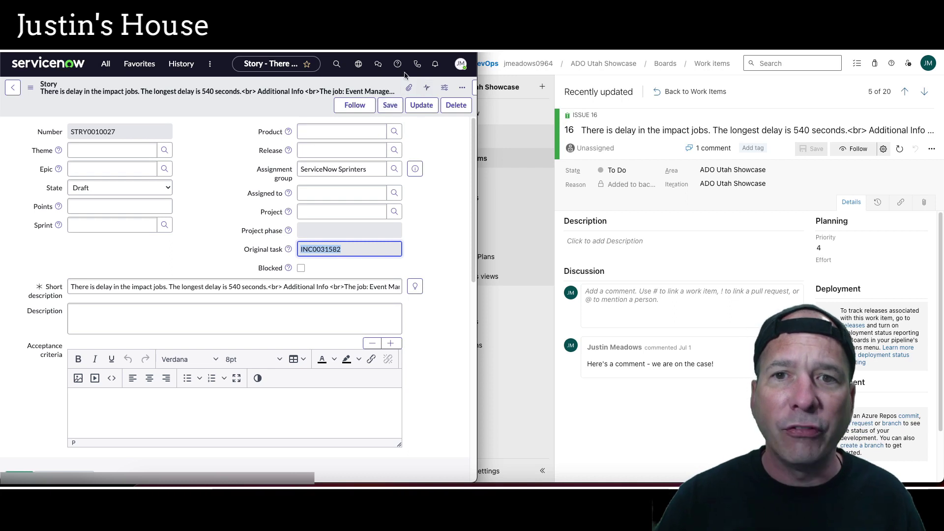
click(337, 64)
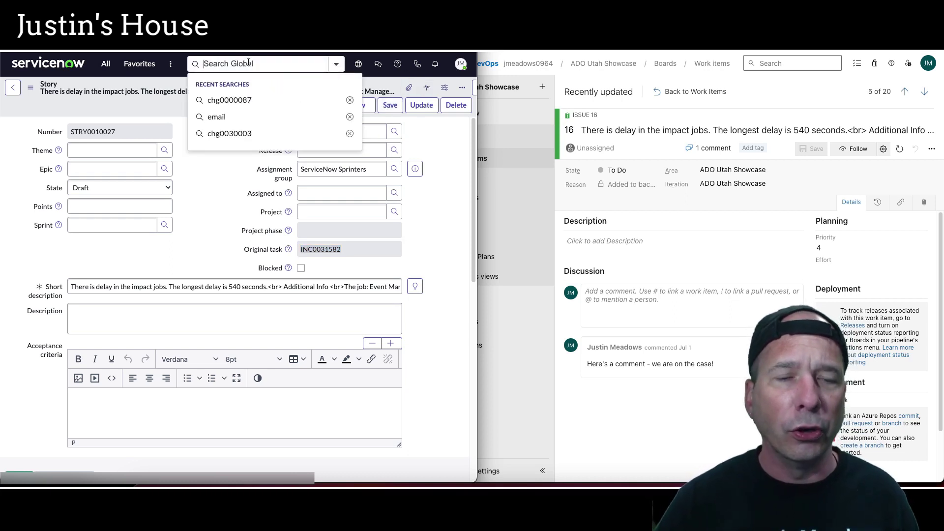
key(ctrl+v)
click(234, 113)
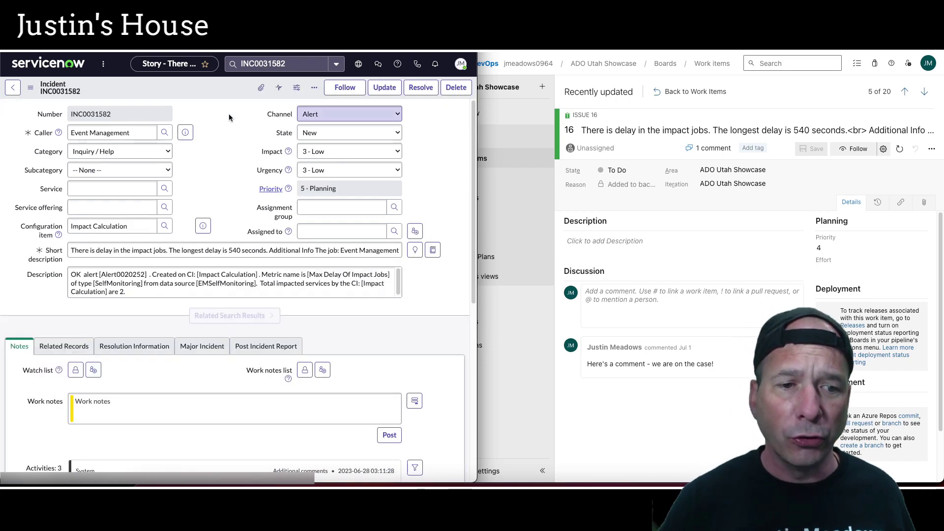
scroll(126, 284, down, 4)
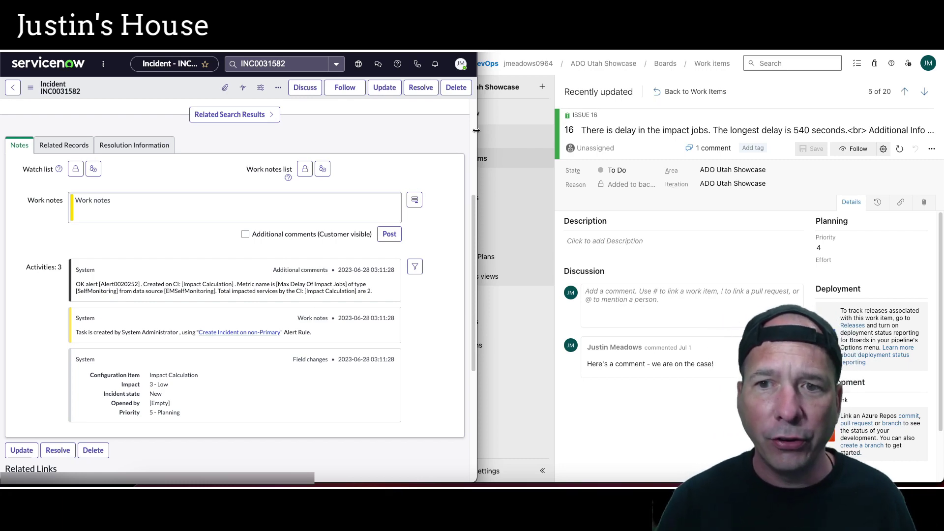
Widen the ServiceNow window to full width and start a new flow in Flow Designer.
drag(477, 127, 940, 104)
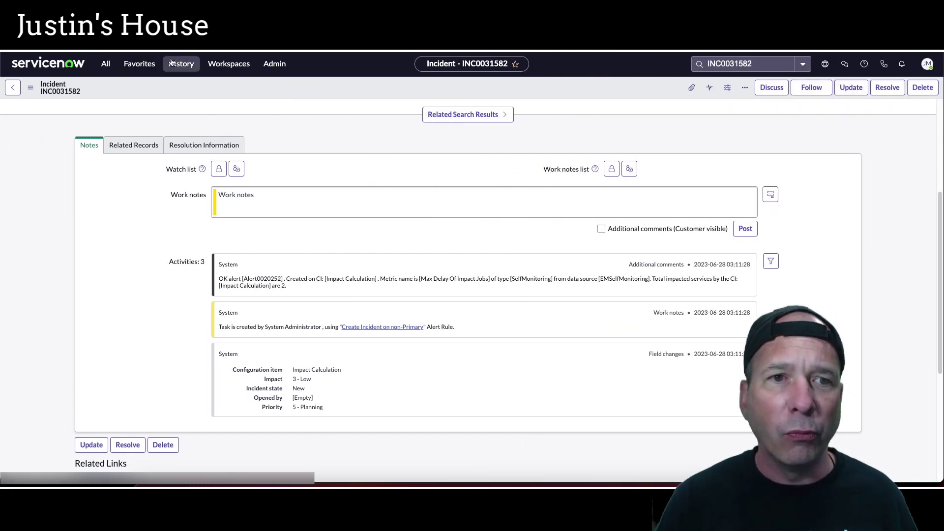
click(139, 63)
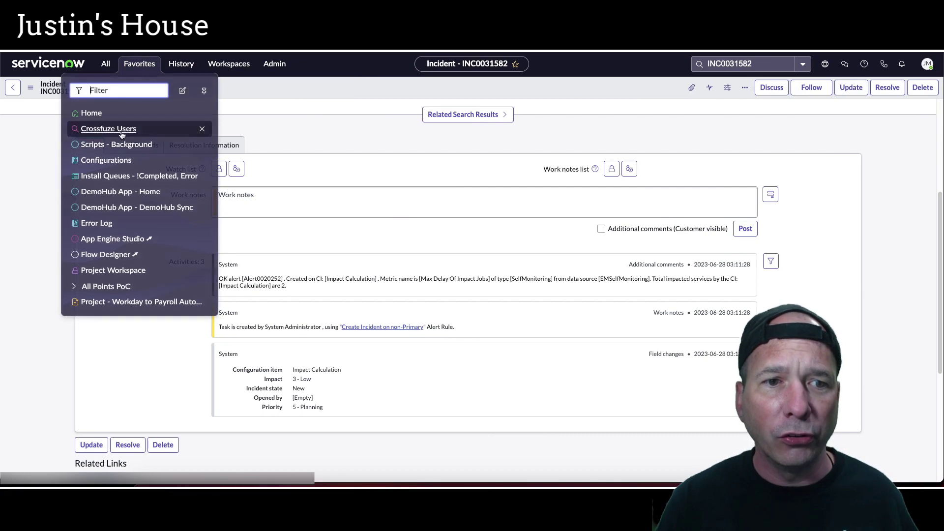
click(110, 253)
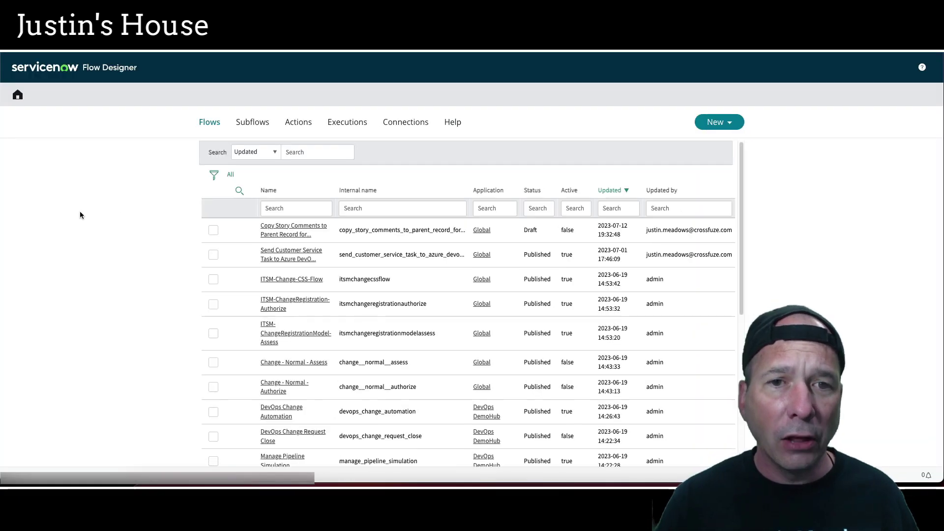
click(720, 123)
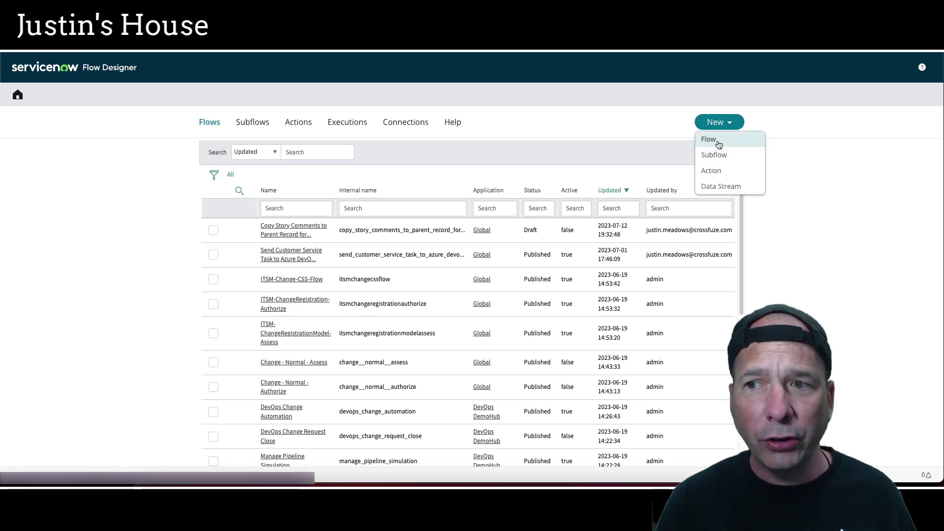
click(717, 140)
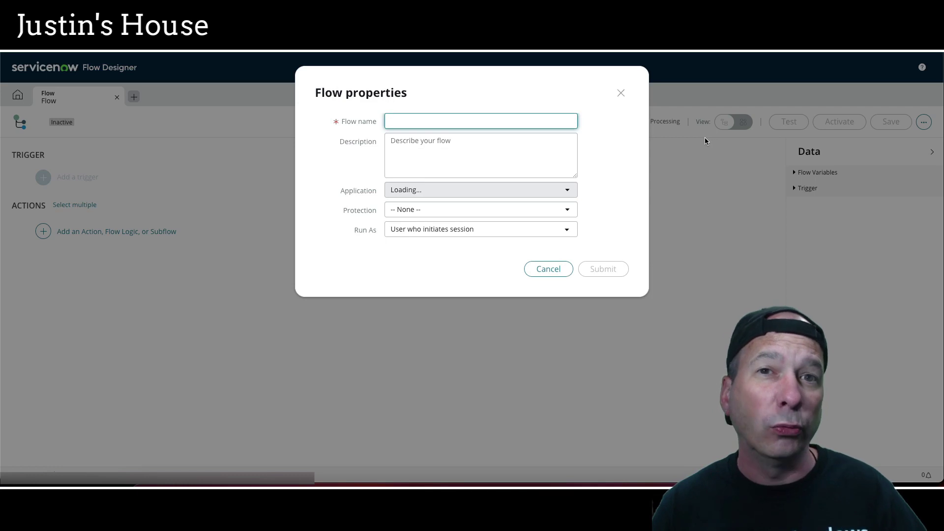
Name the flow "Copy Comments from Story to Parent Record for ServiceNow Sprinters".
click(458, 124)
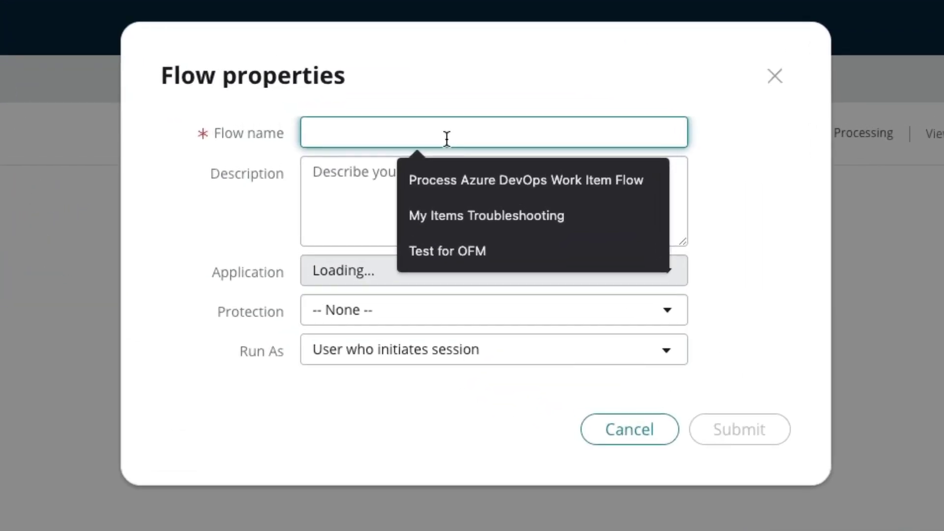
text(Copy C)
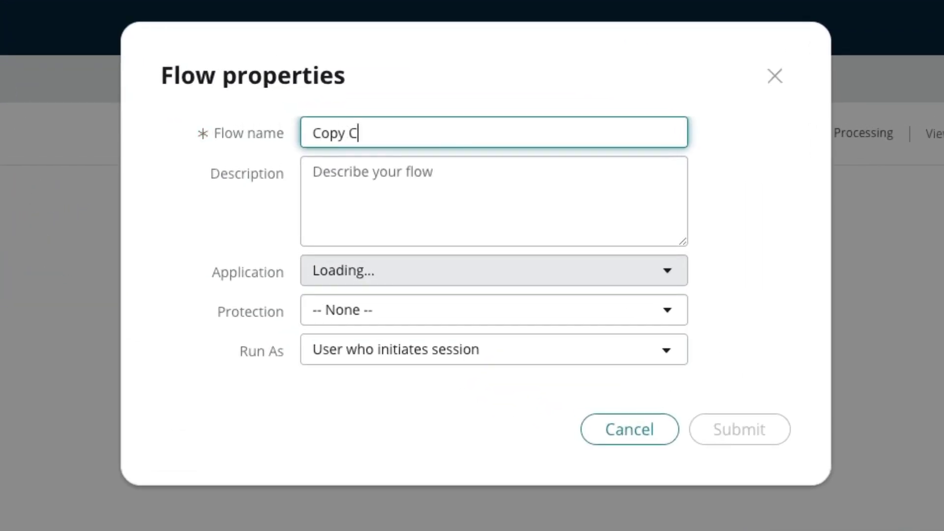
text(omments from Stor)
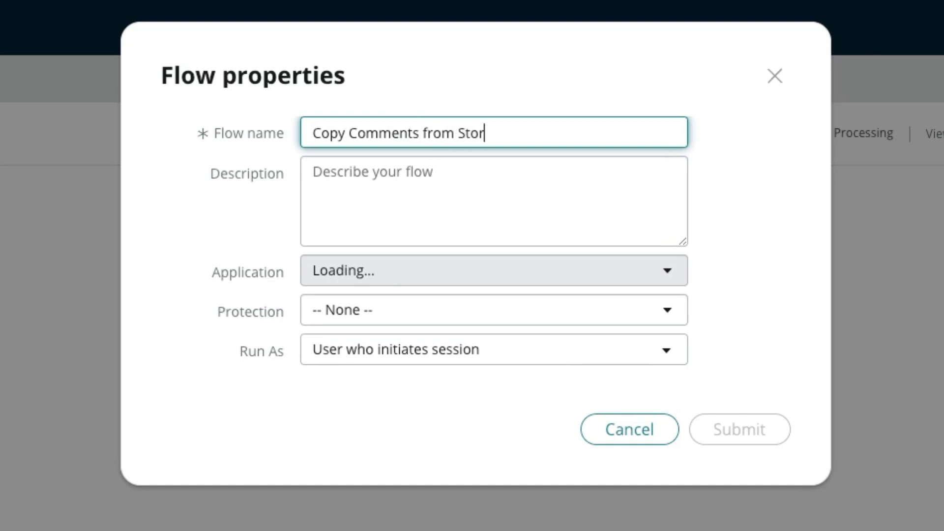
text(y to Parent Recor)
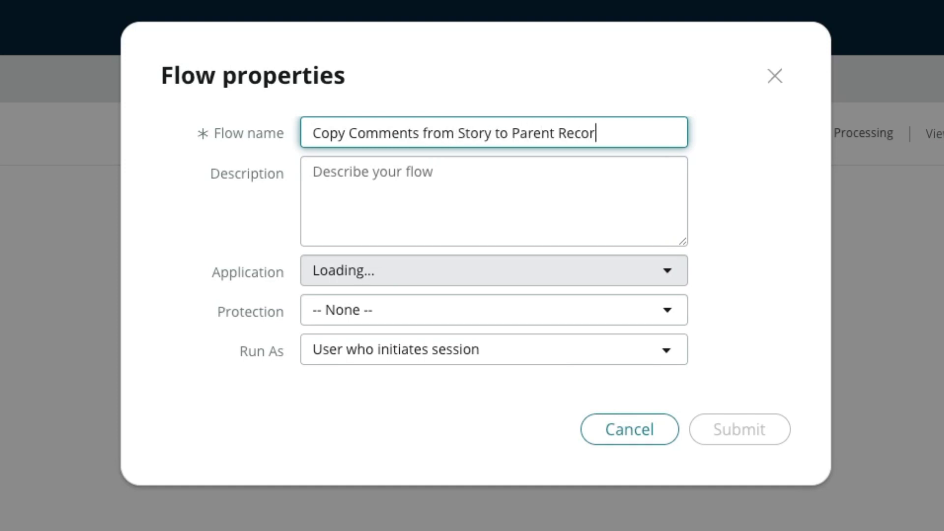
text(d for ServiceNow Sprinte)
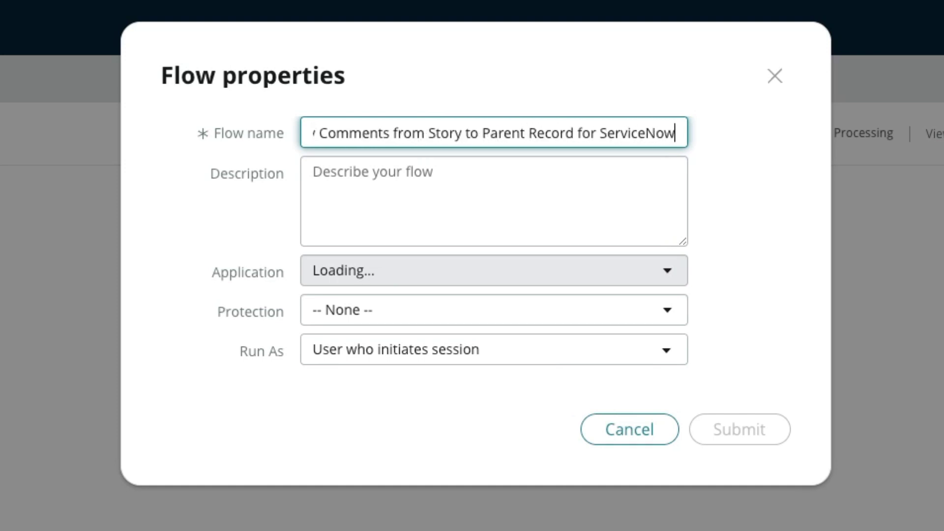
text(rs)
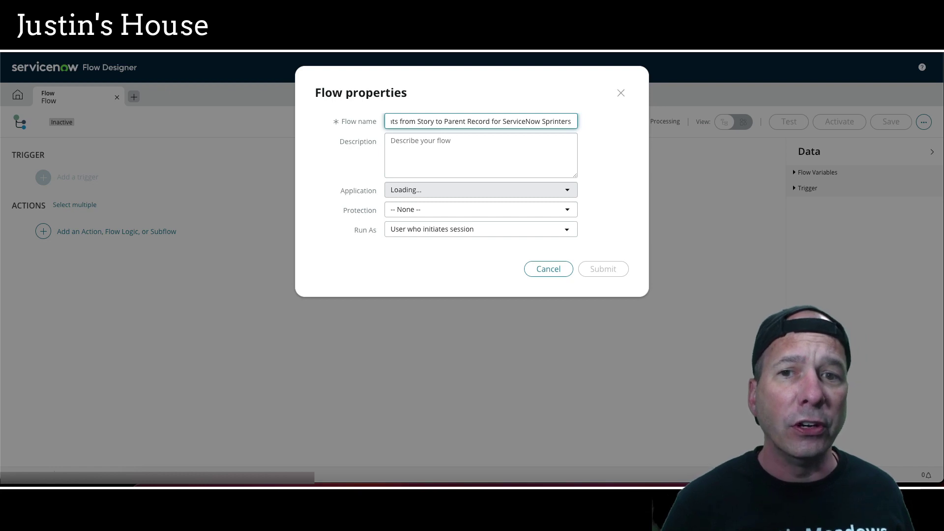
Use the flow name as the description too, and submit the flow properties.
click(466, 150)
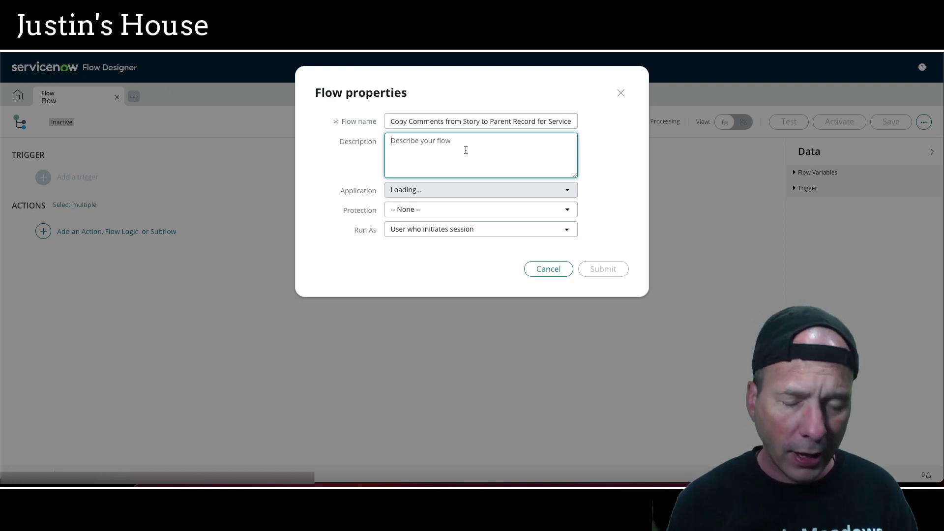
triple_click(440, 121)
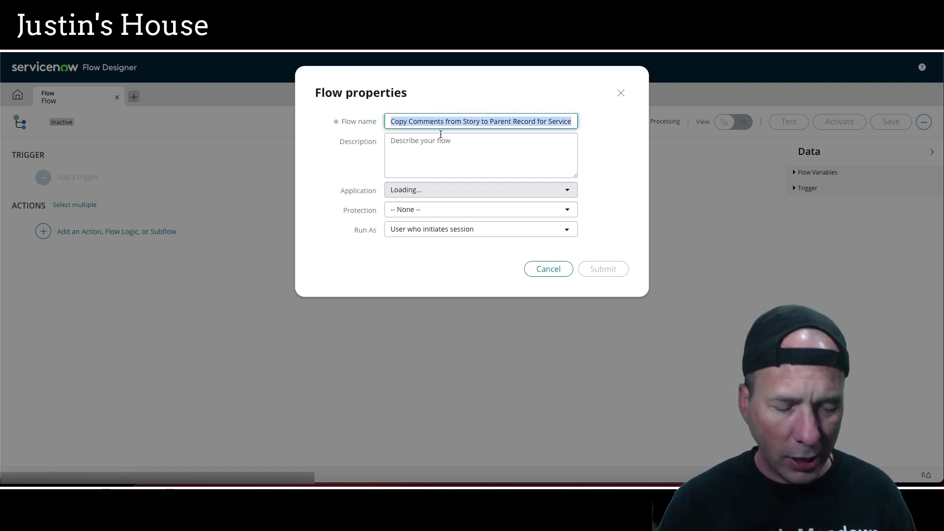
click(436, 143)
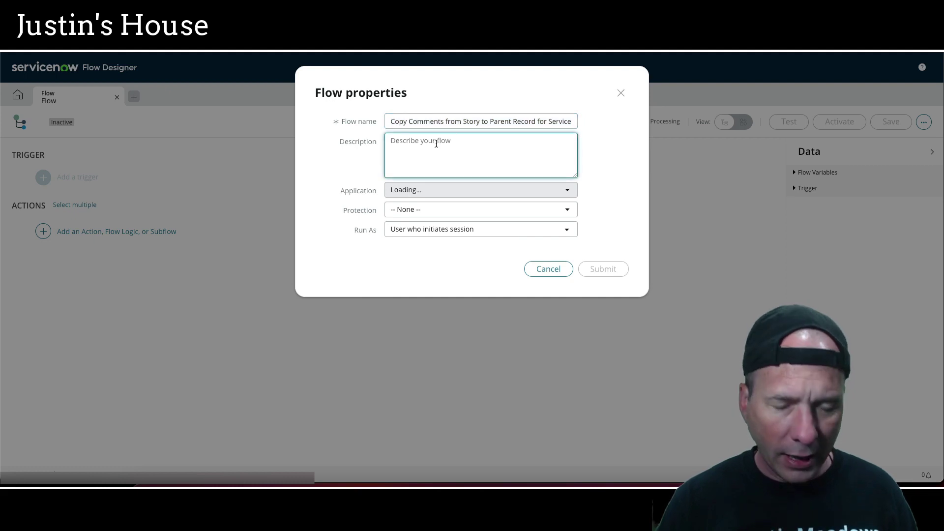
text(Copy Comments from Story to Parent Record for ServiceNow Sprinters)
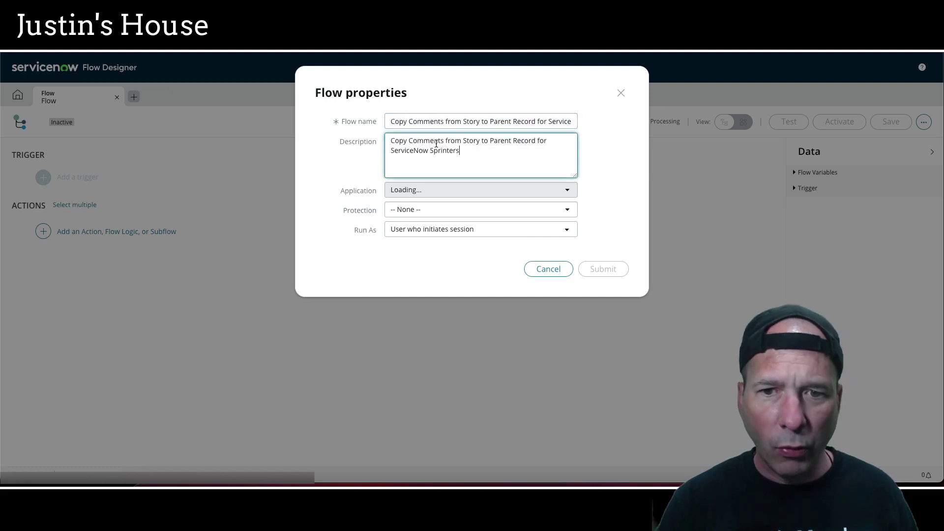
click(600, 203)
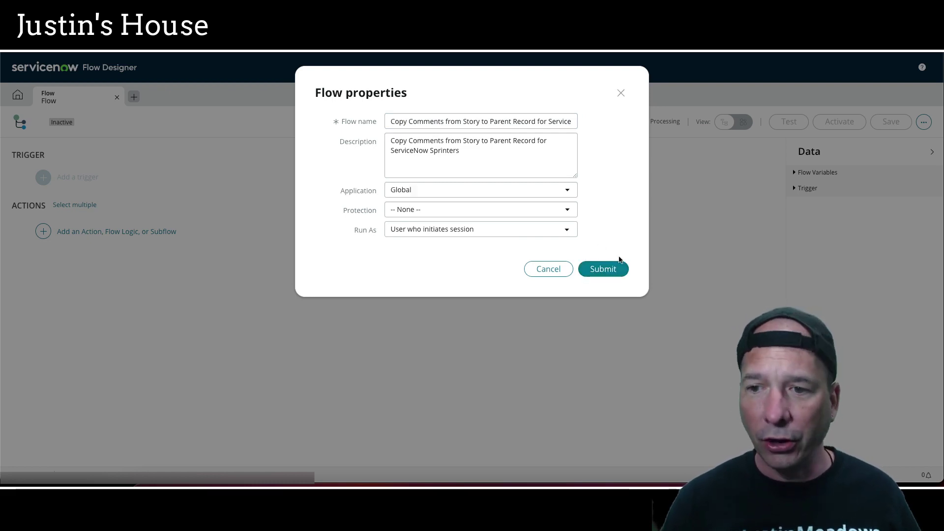
click(610, 269)
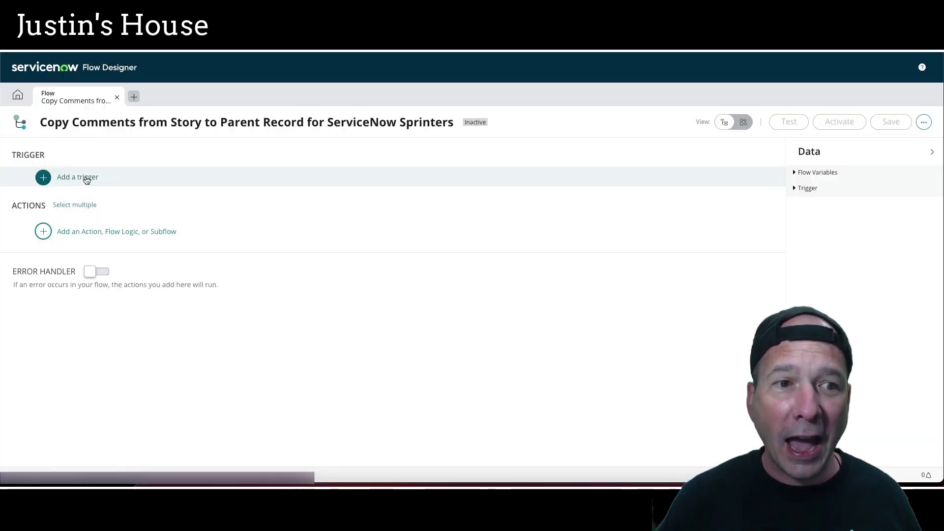
Add a record trigger of type Created to the flow.
click(85, 177)
click(157, 256)
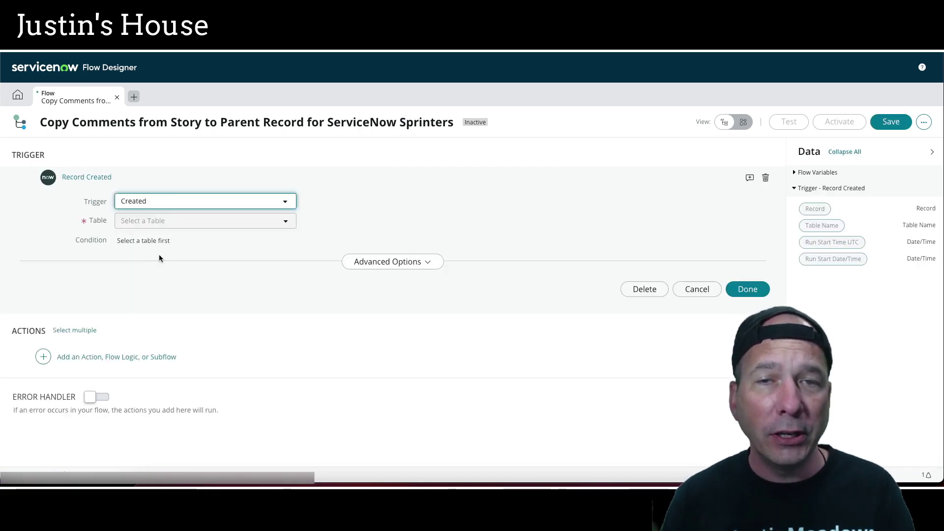
click(281, 204)
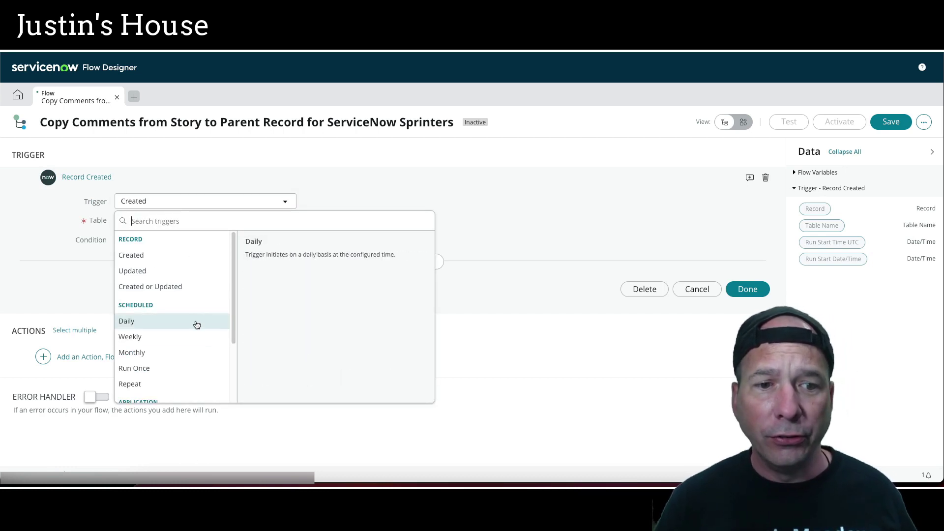
click(295, 148)
Set the trigger's table to Journal Entry [sys_journal_field].
click(266, 222)
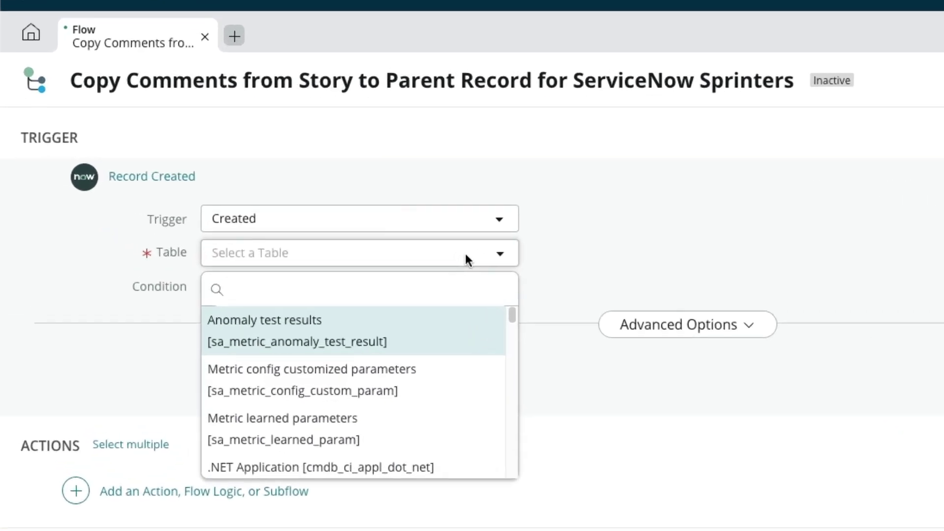
text(sys_)
click(465, 253)
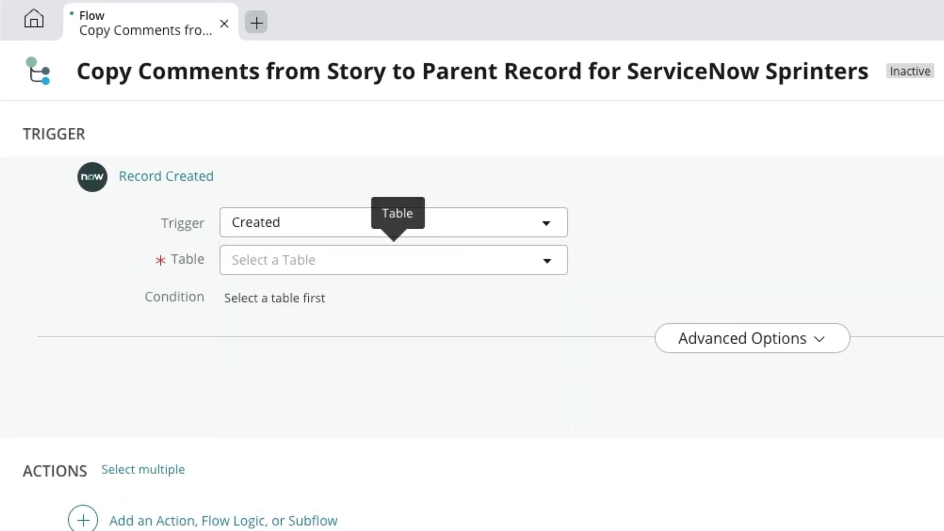
click(480, 267)
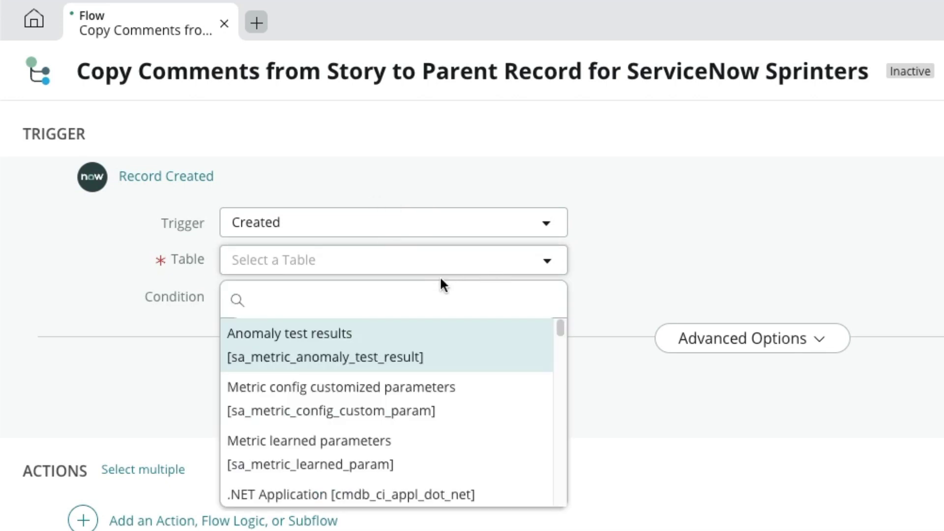
text(sys_journa)
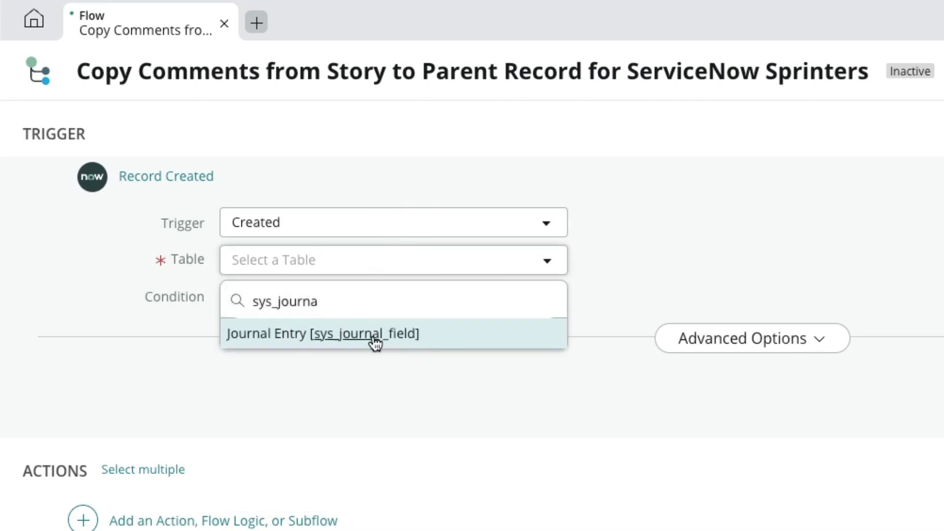
click(295, 338)
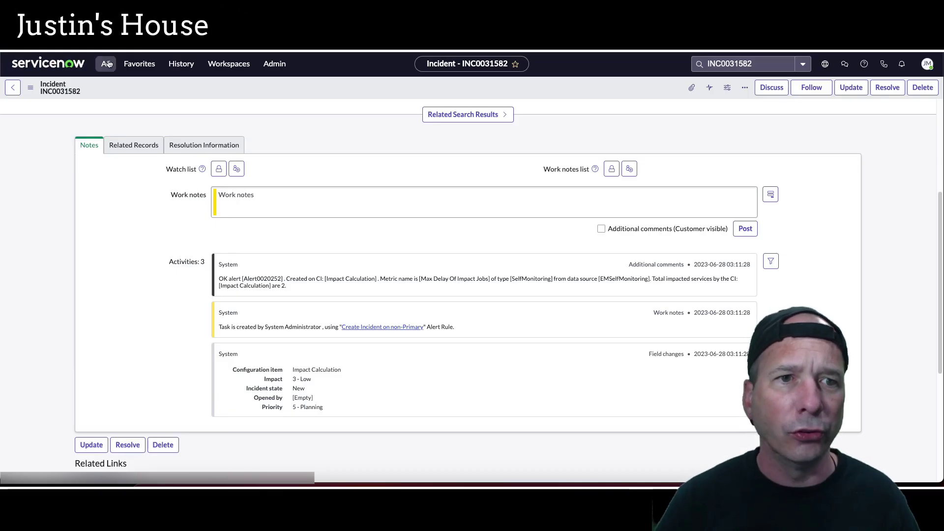
Open the sys_journal_field.list table list and filter the journal entries by the name rm_story.
click(107, 64)
text(sys)
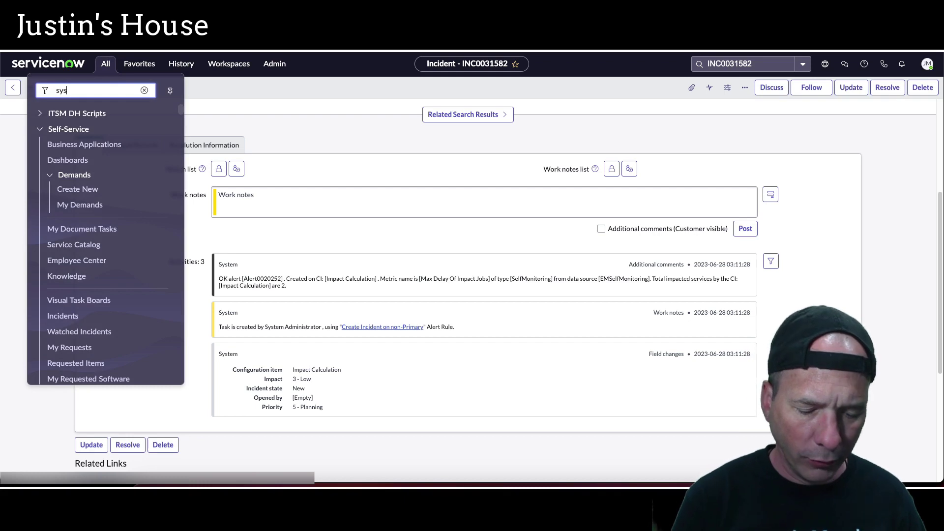
text(_journal_)
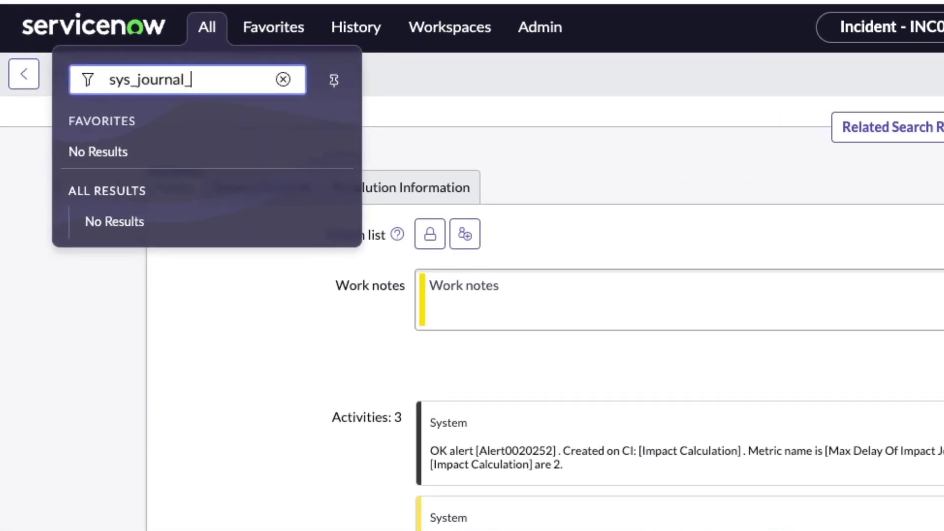
text(field.list)
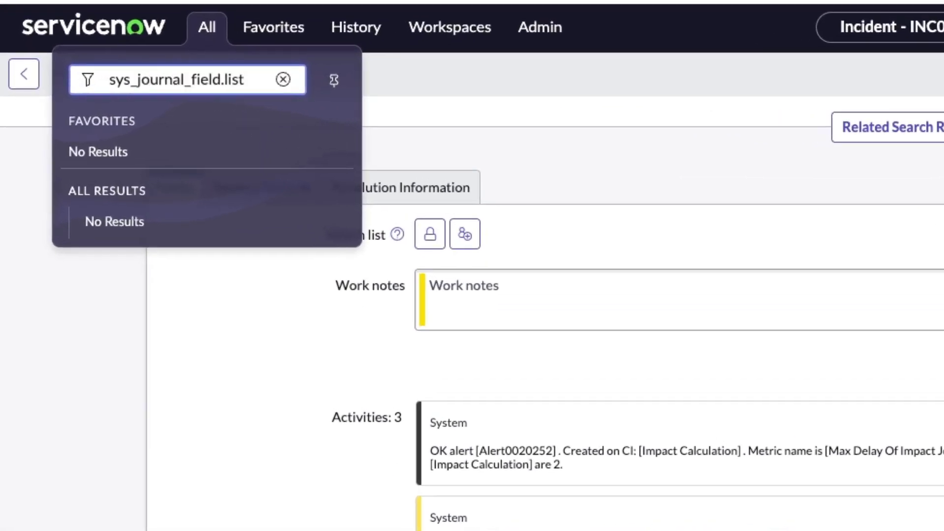
key(Return)
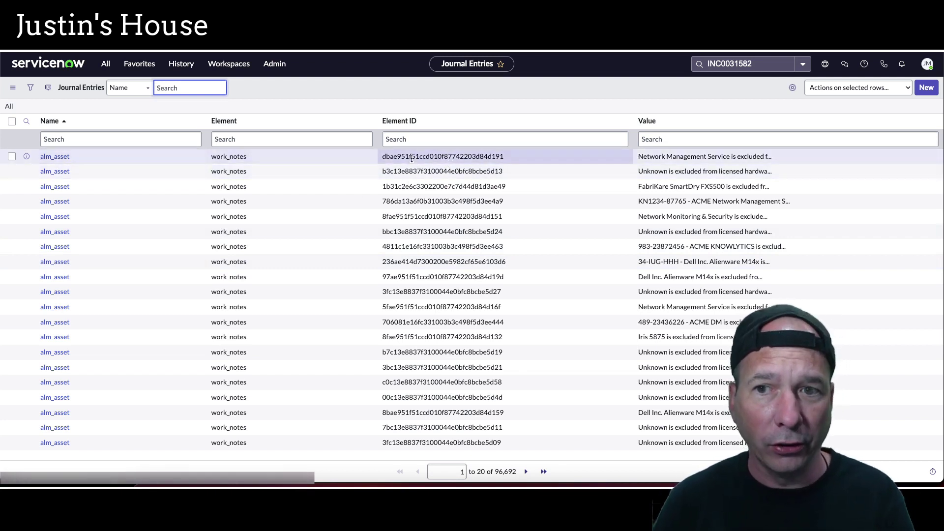
click(137, 140)
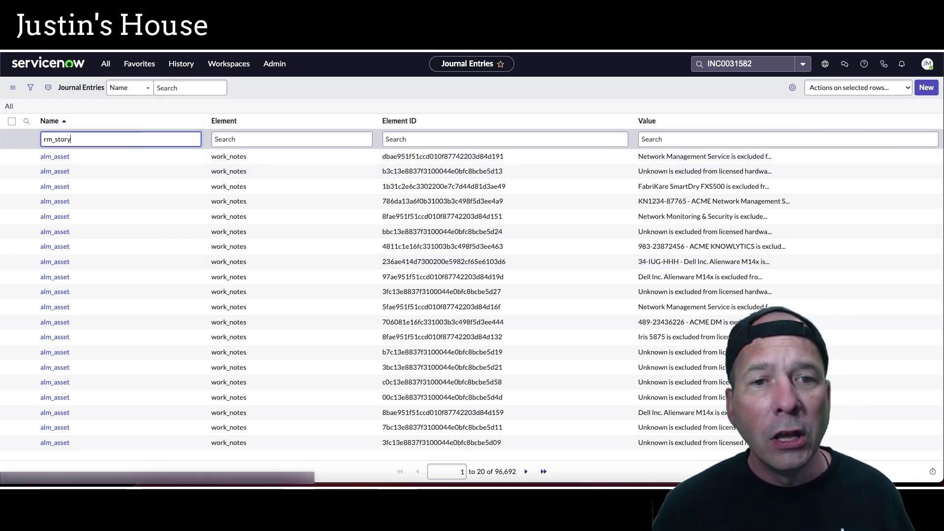
key(Return)
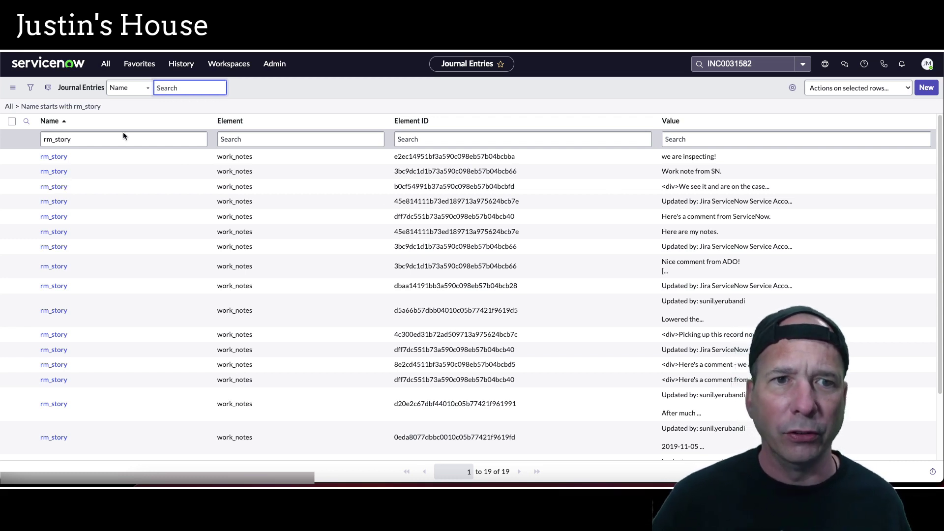
Switch back to Flow Designer, add the trigger condition Name is rm_story, and finish the trigger.
key(ctrl+Tab)
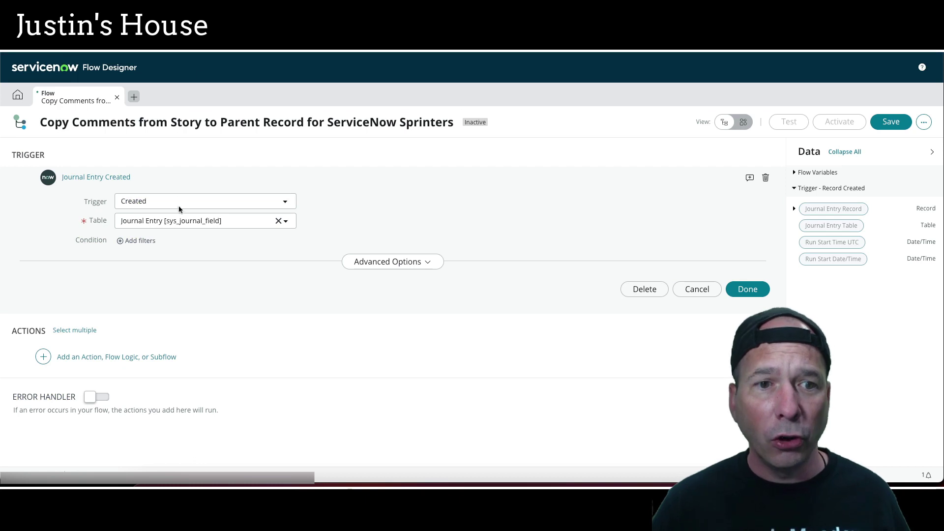
click(134, 239)
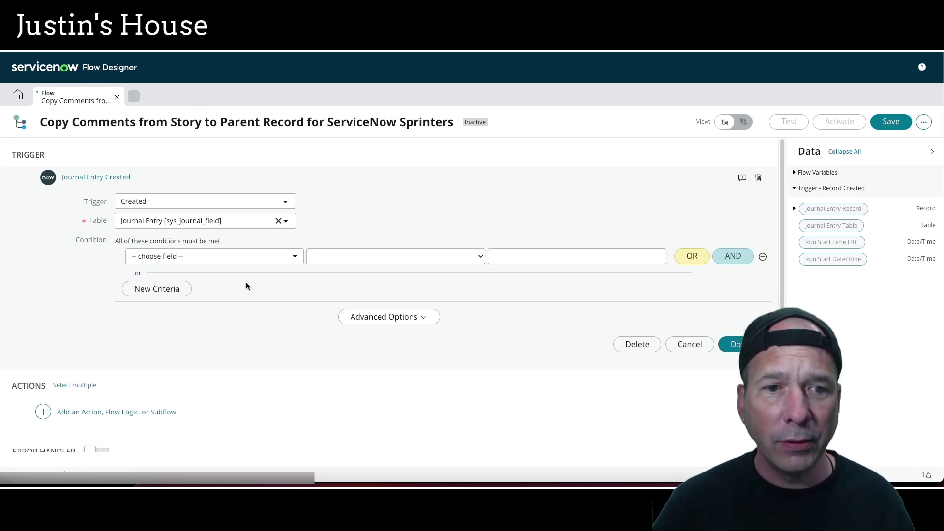
click(242, 256)
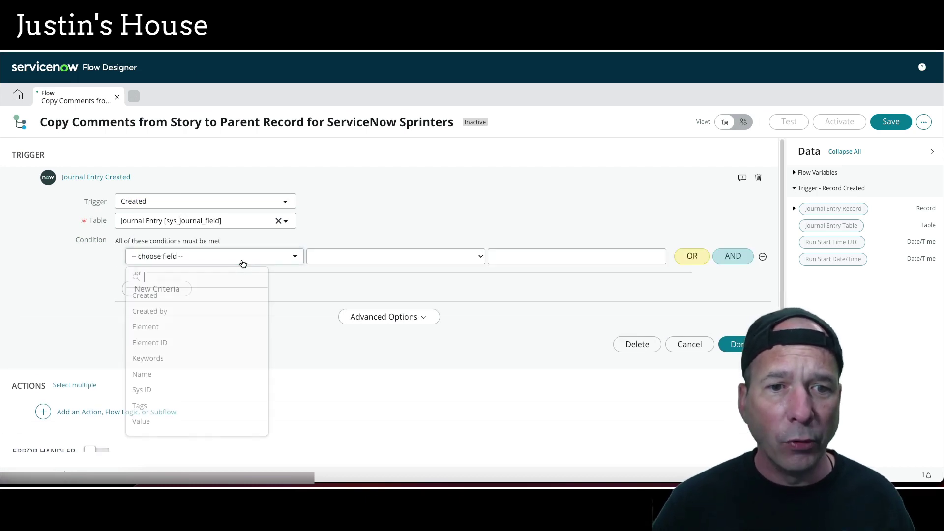
click(180, 375)
click(520, 256)
text(rm_story)
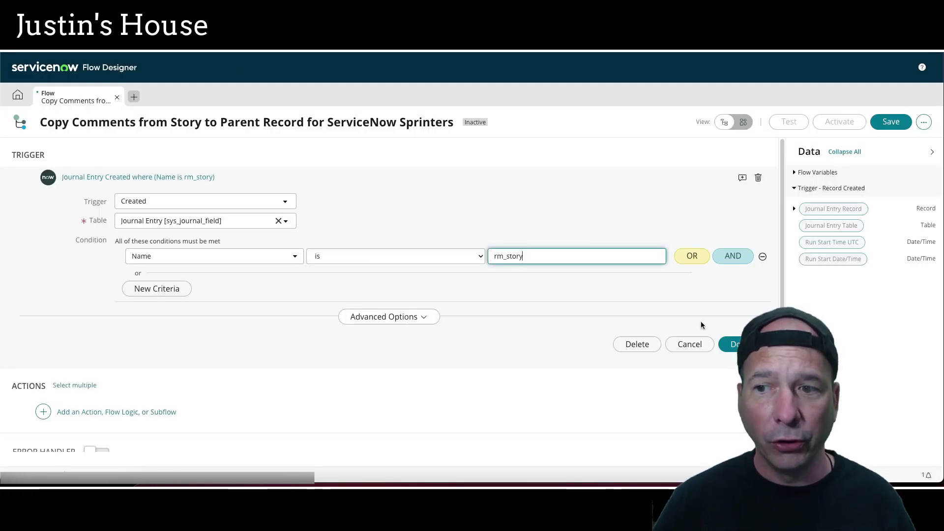
click(735, 344)
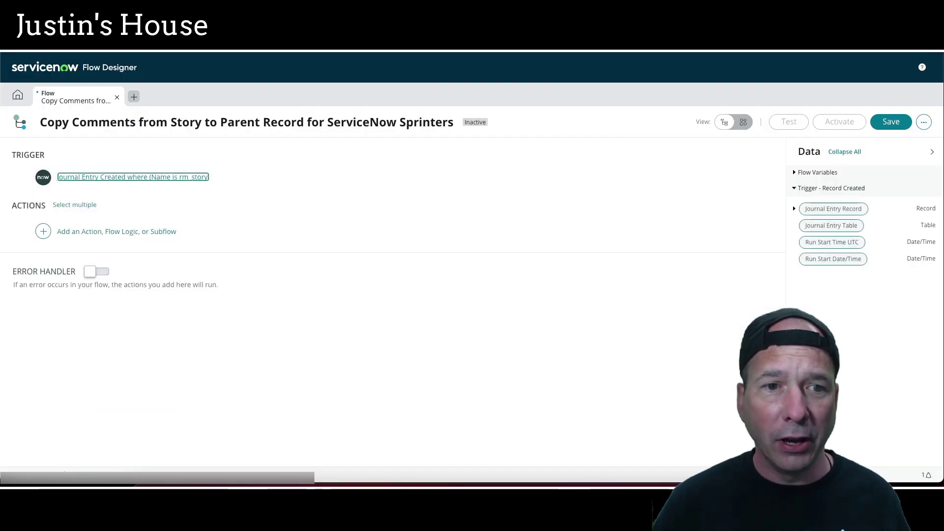
Add a Look Up Record action to the flow and set its table to Story [rm_story].
click(43, 231)
click(156, 230)
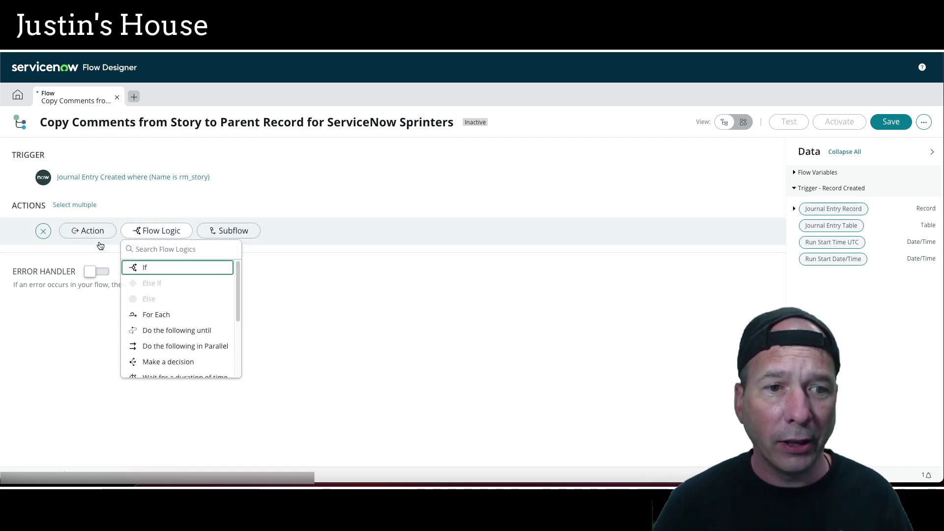
click(89, 231)
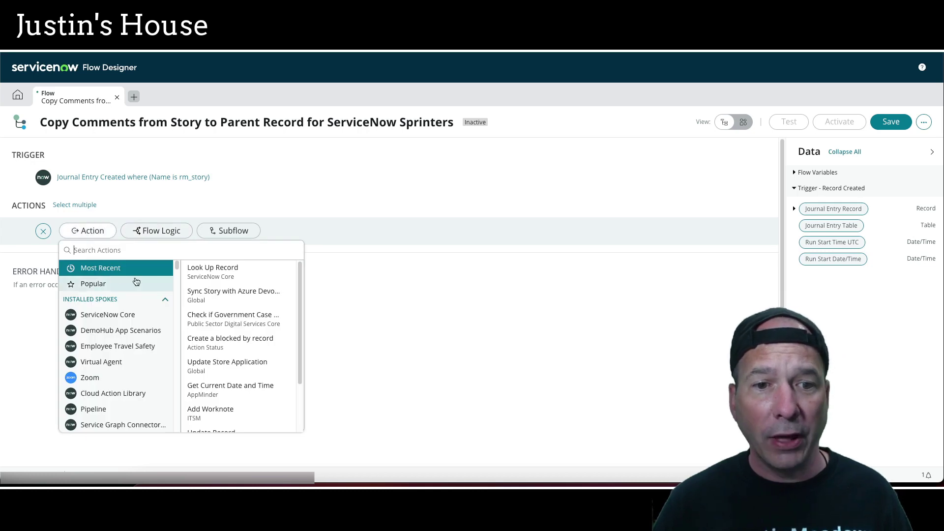
click(212, 269)
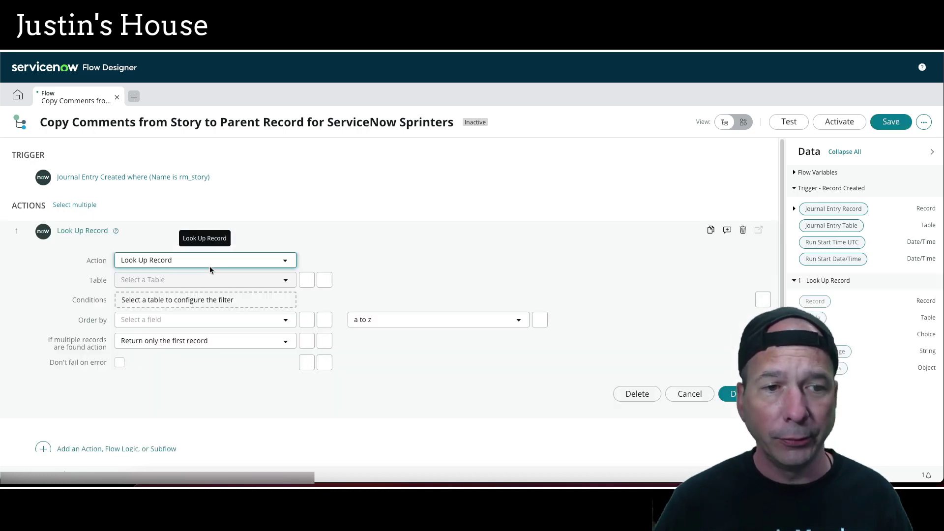
click(278, 282)
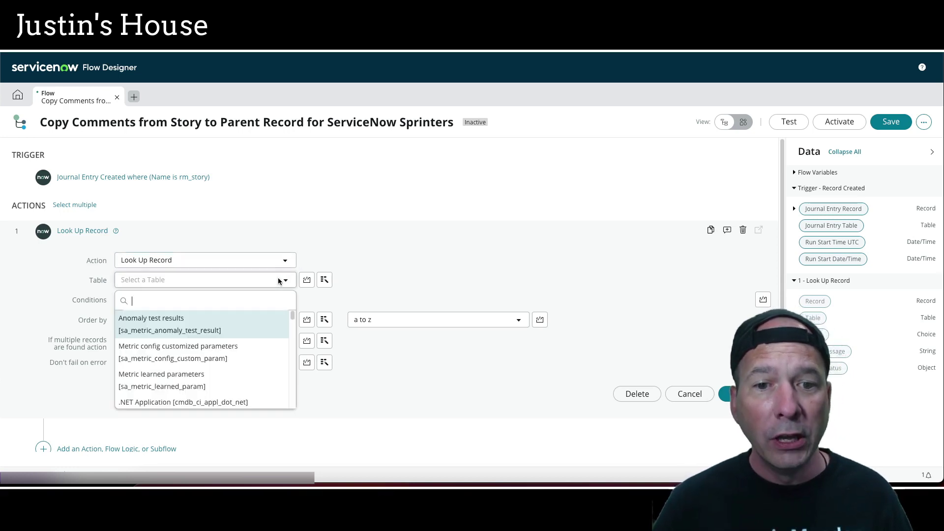
text(rm_story)
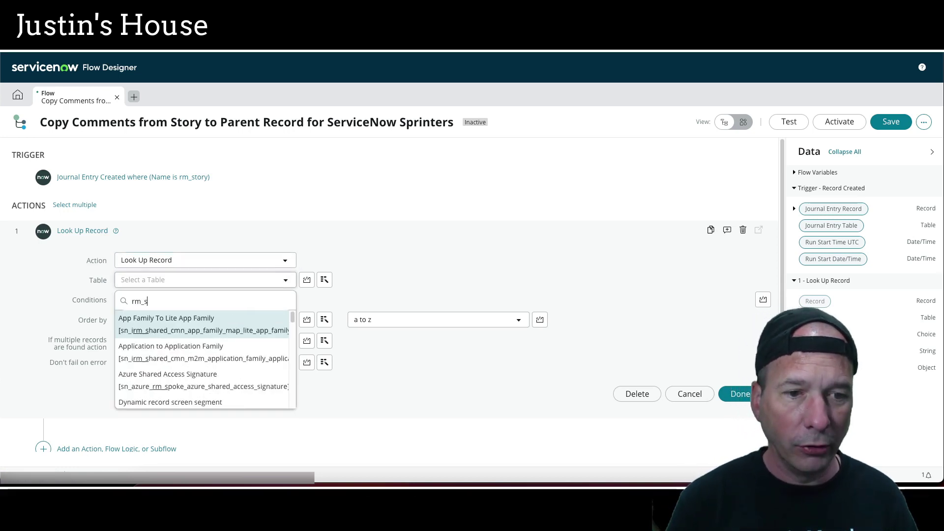
click(194, 318)
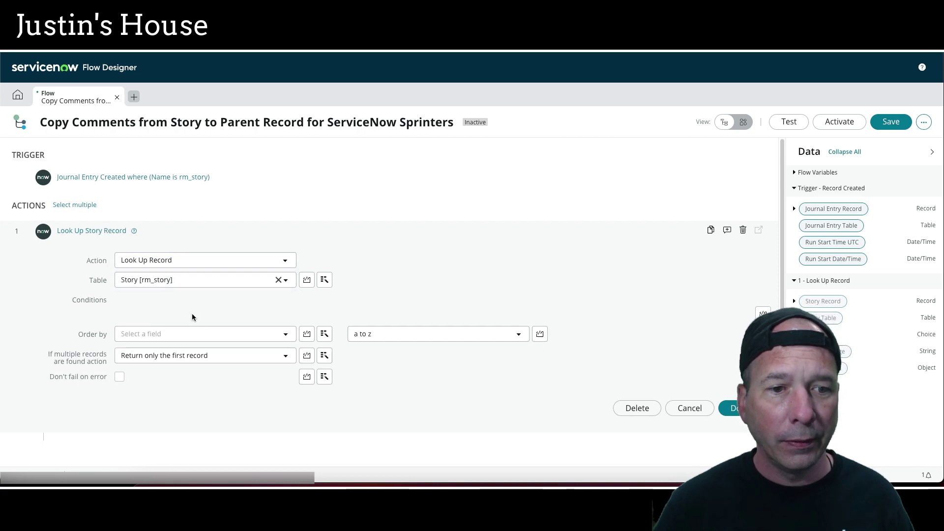
Set the lookup condition to Sys ID is the Element ID of the trigger's Journal Entry Record, and finish the action.
click(198, 318)
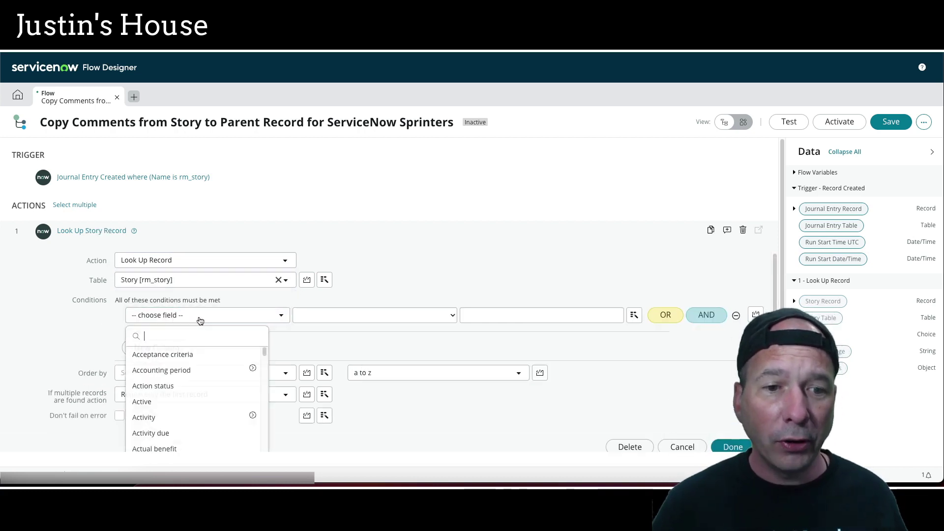
text(sys)
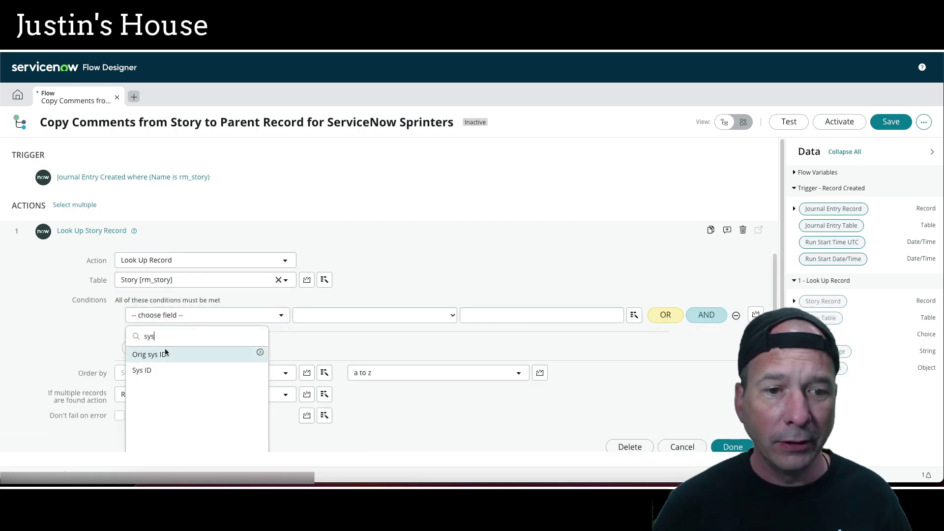
click(166, 369)
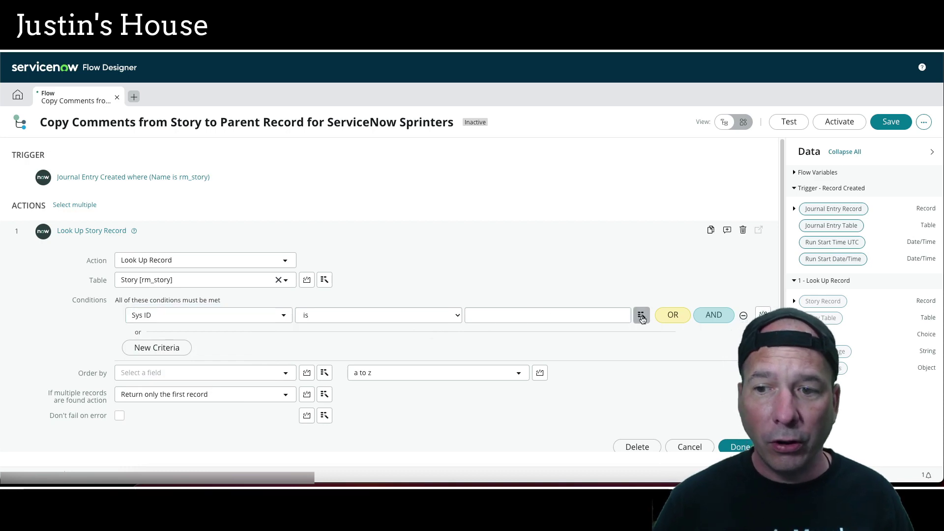
click(641, 315)
key(ctrl+Tab)
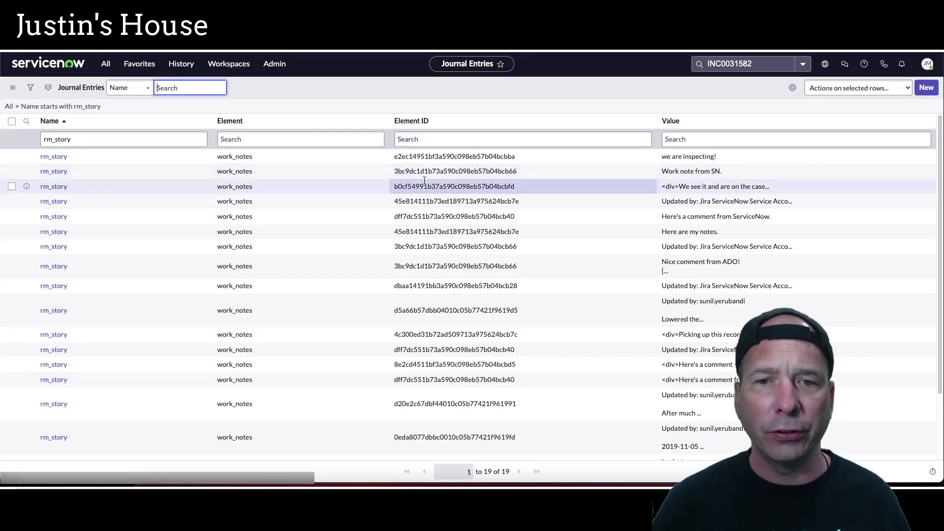
key(ctrl+Tab)
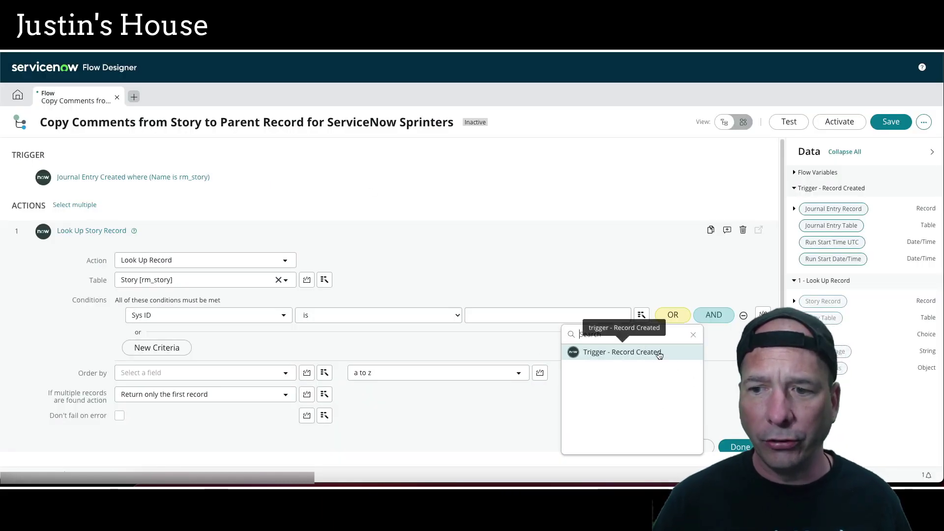
click(651, 352)
click(735, 352)
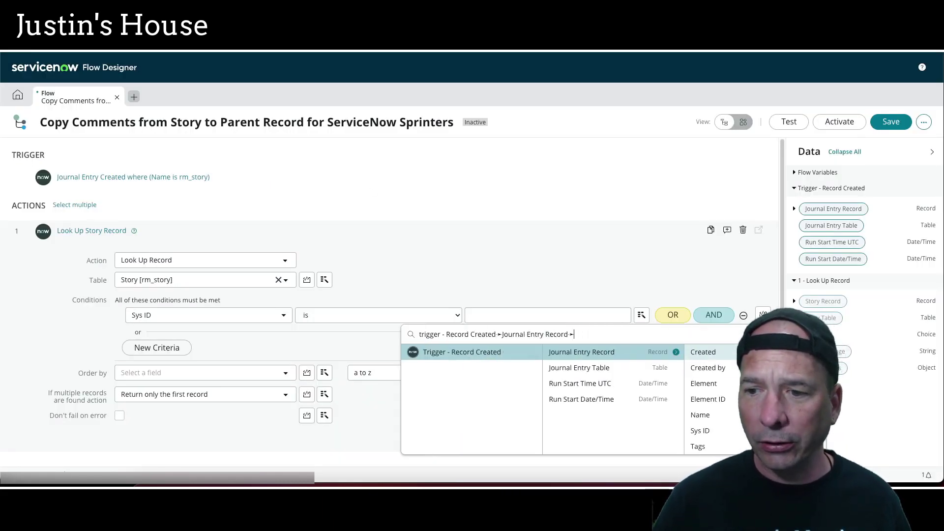
click(724, 398)
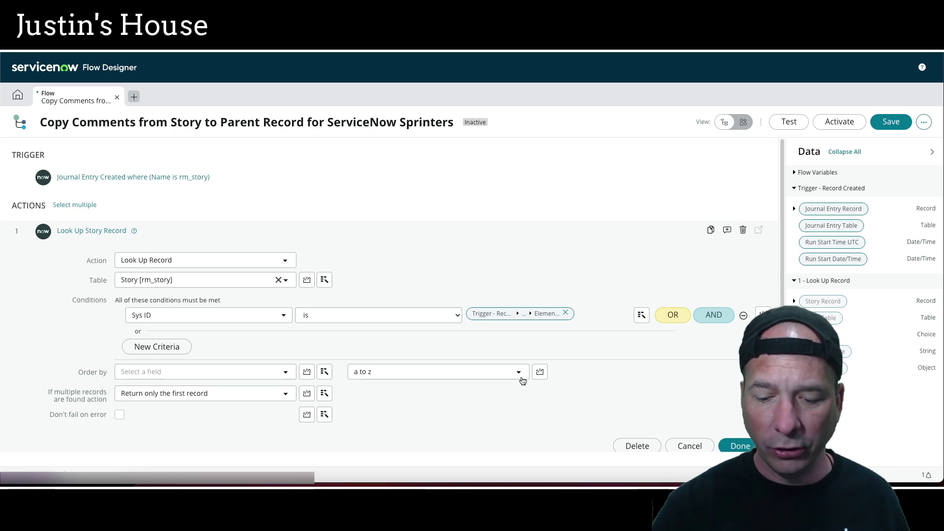
mouse_move(103, 295)
mouse_down()
mouse_move(299, 316)
mouse_move(604, 327)
mouse_up()
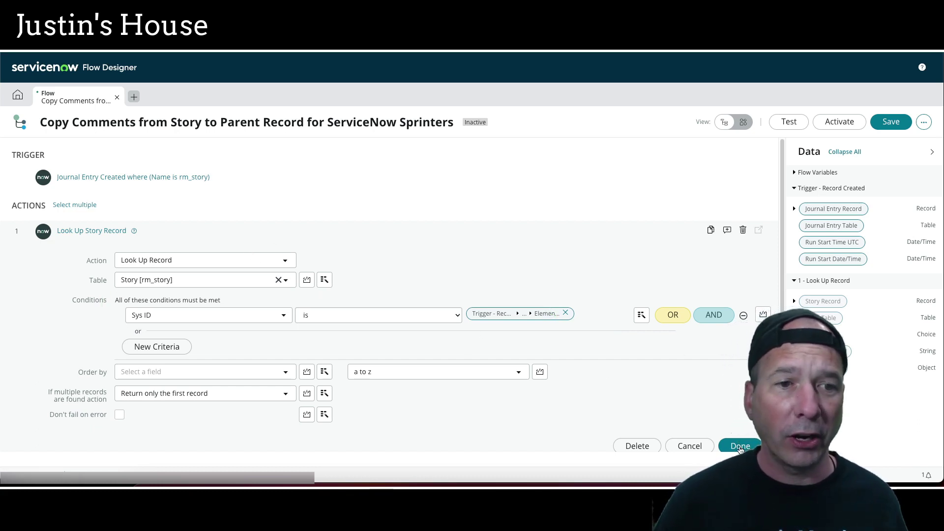
click(739, 448)
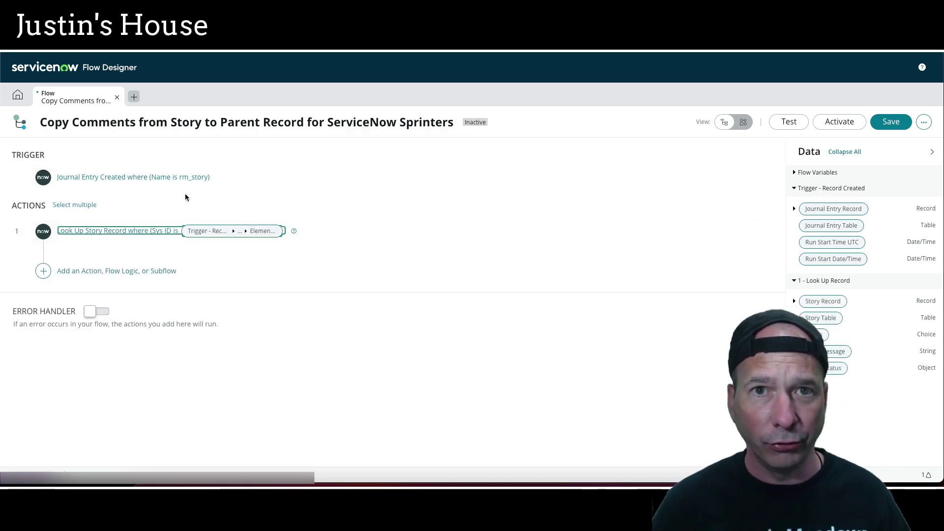
Add an If flow logic after the Story record lookup.
click(39, 275)
click(139, 270)
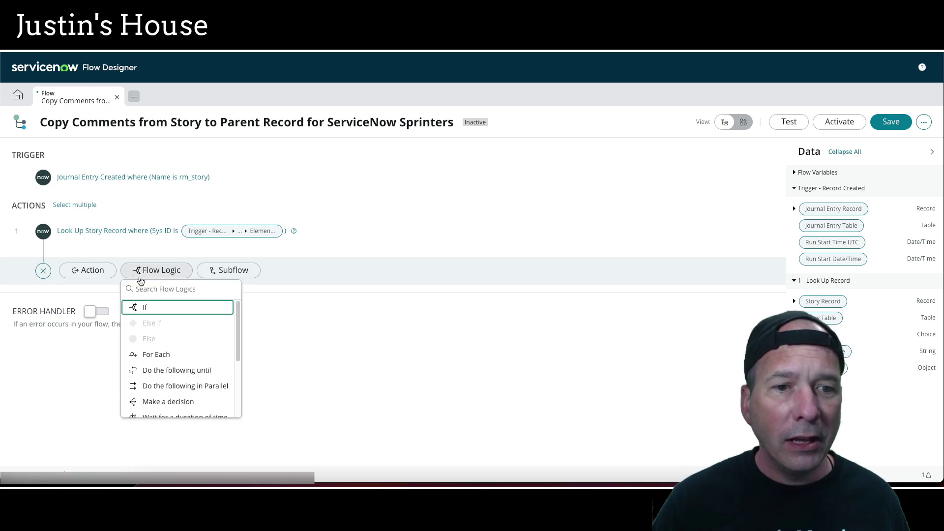
click(153, 309)
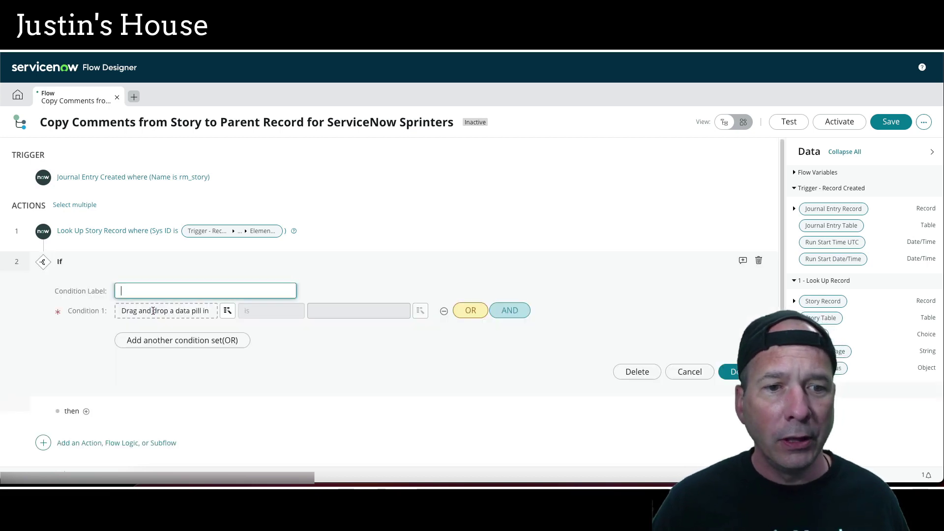
click(229, 311)
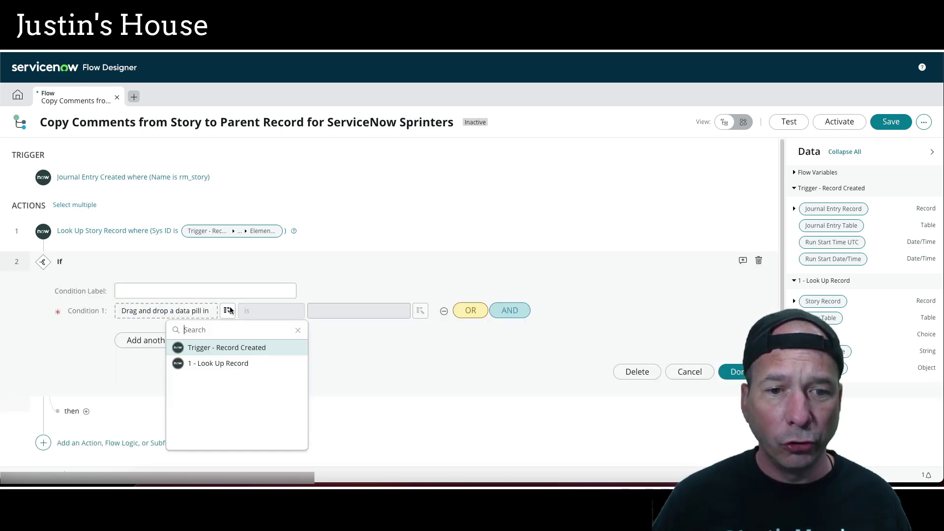
click(258, 365)
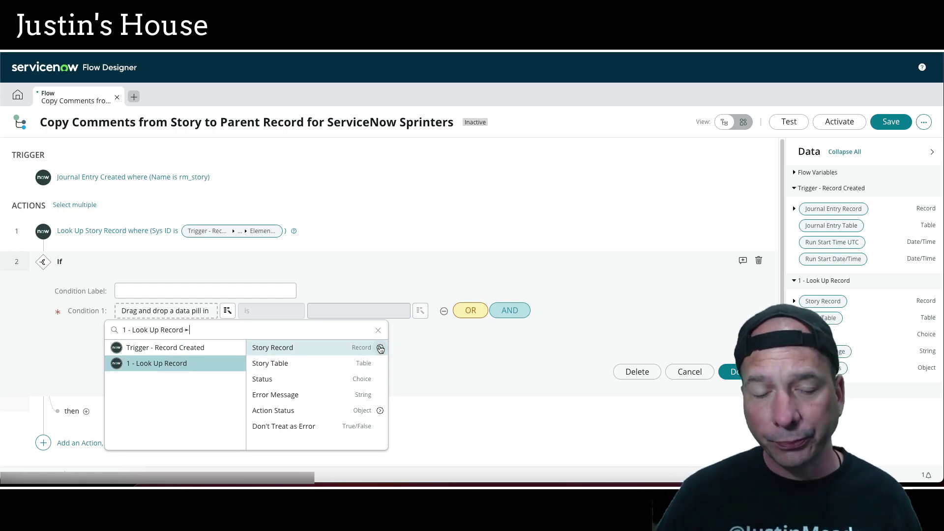
click(380, 349)
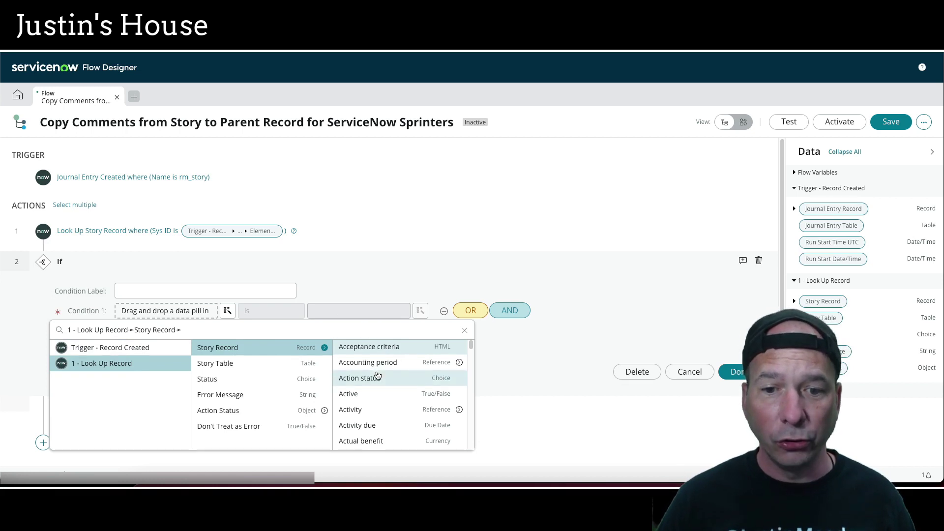
scroll(379, 373, down, 5)
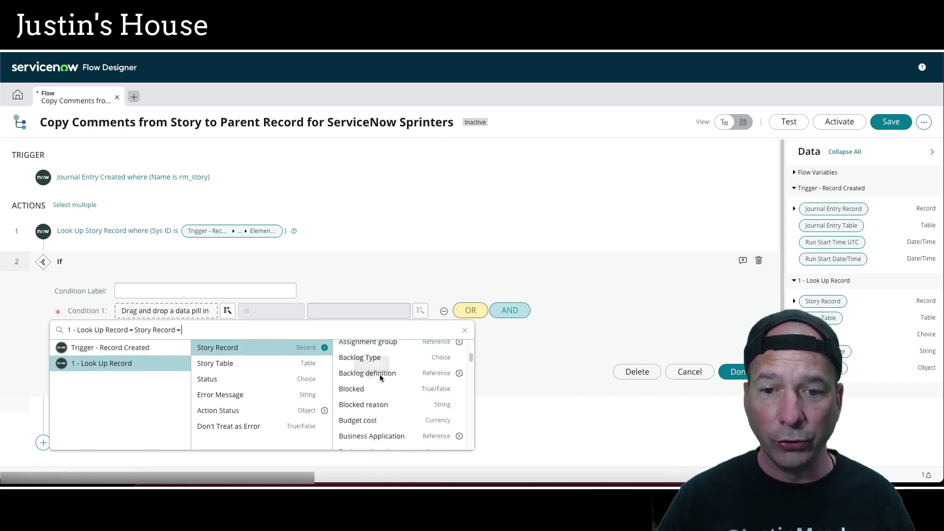
scroll(381, 388, up, 2)
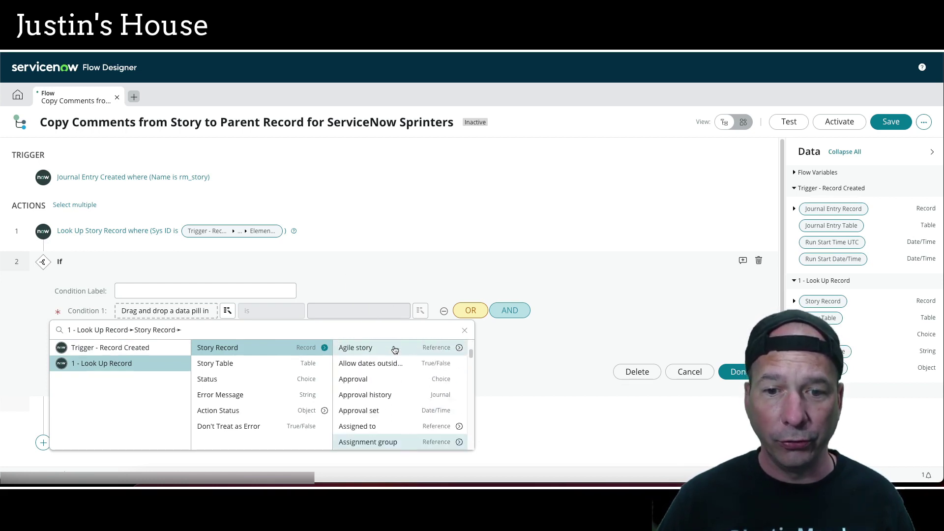
click(393, 442)
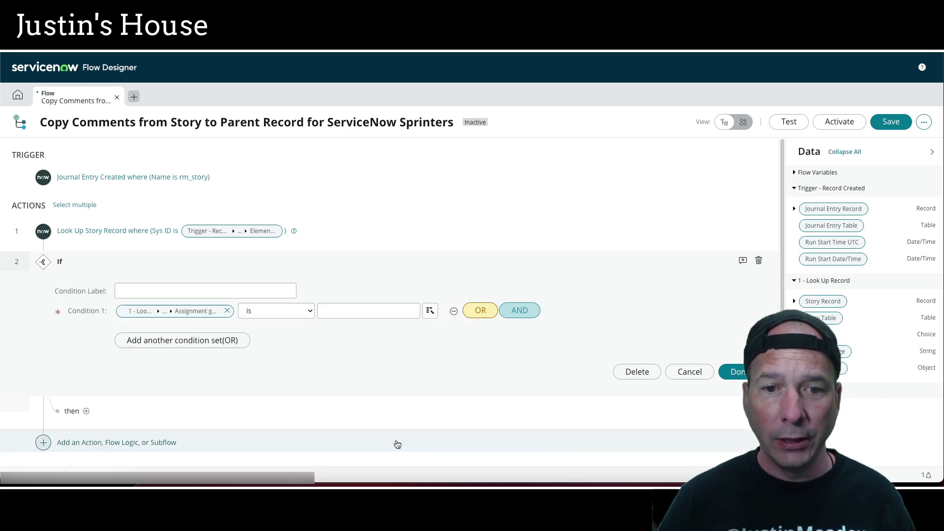
click(228, 312)
Replace Condition 1's data pill with the Name of the looked-up Story Record's Assignment group, and set its value to ServiceNow Sprinters.
click(221, 313)
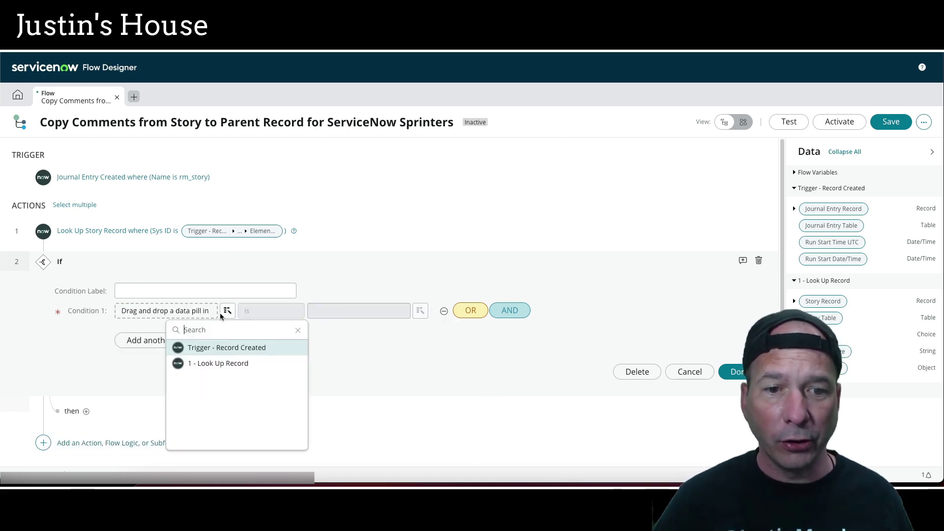
click(238, 348)
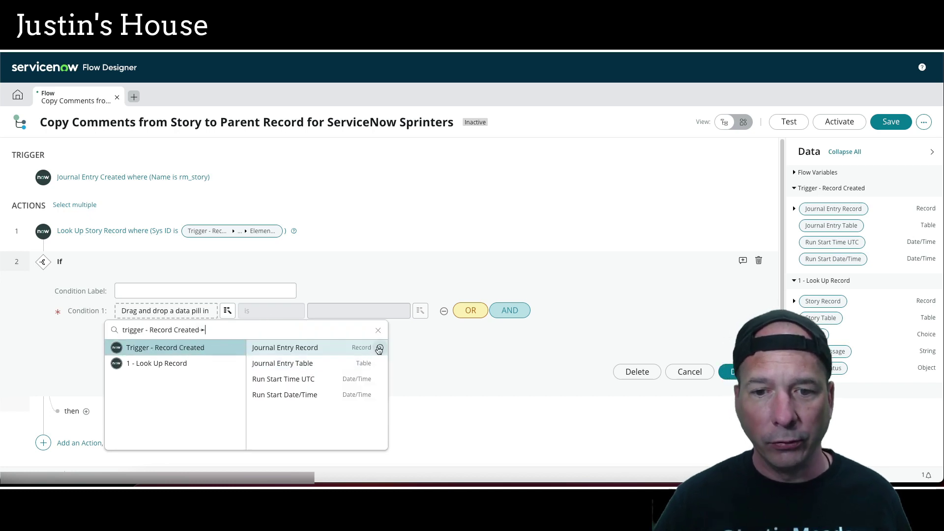
click(173, 364)
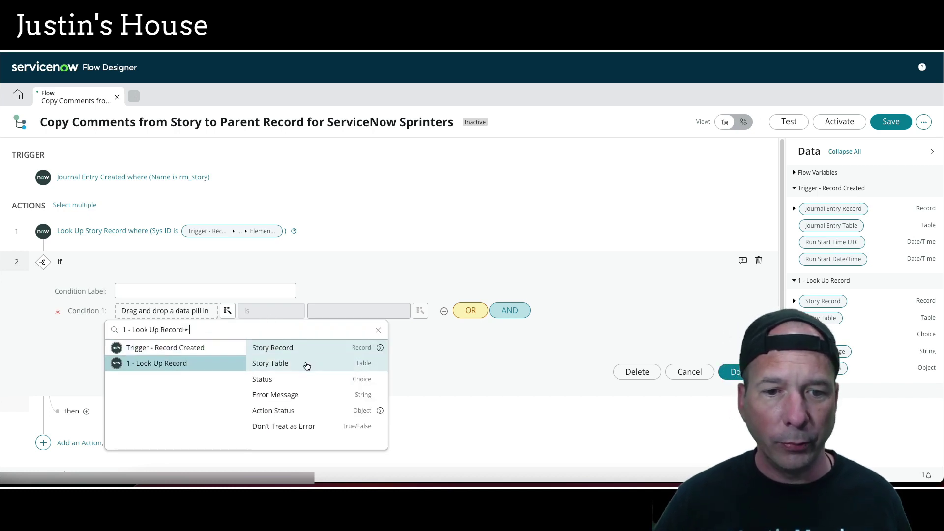
click(379, 348)
scroll(401, 374, down, 3)
scroll(404, 377, down, 4)
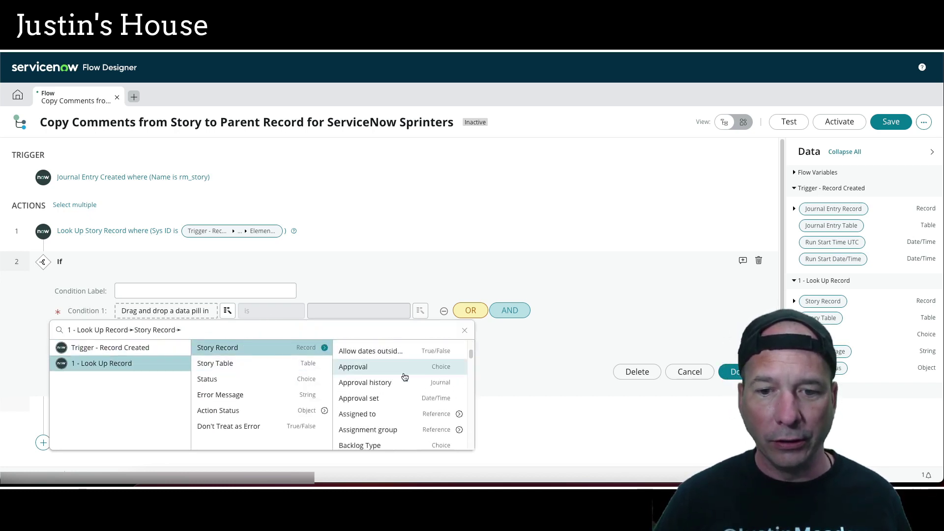
click(460, 412)
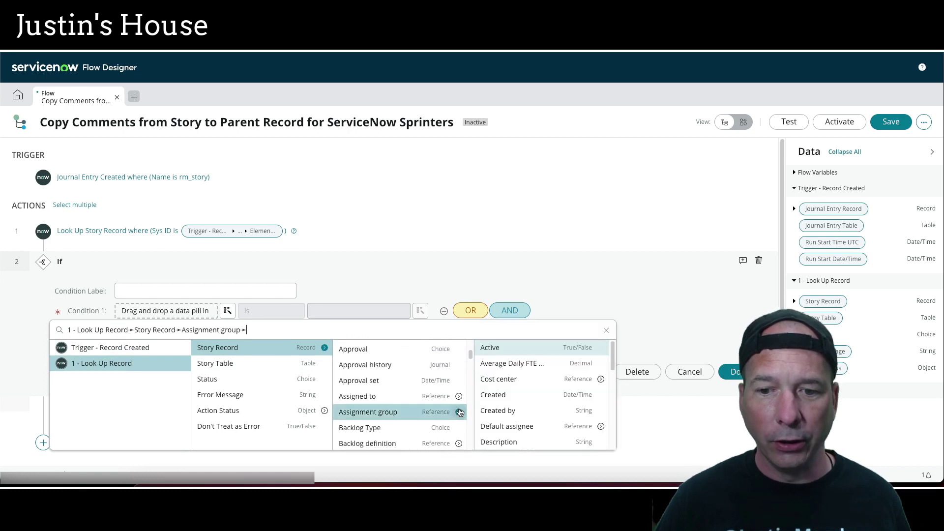
scroll(515, 405, down, 4)
click(489, 404)
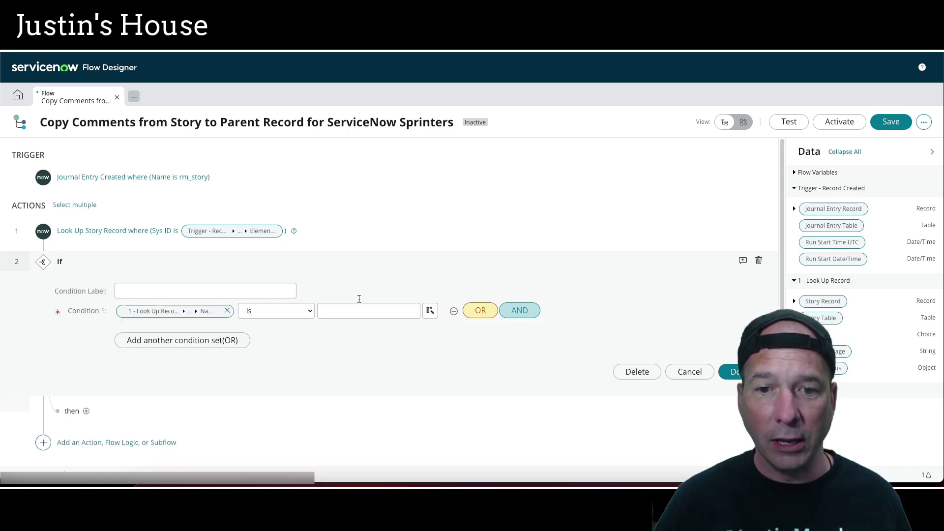
click(341, 314)
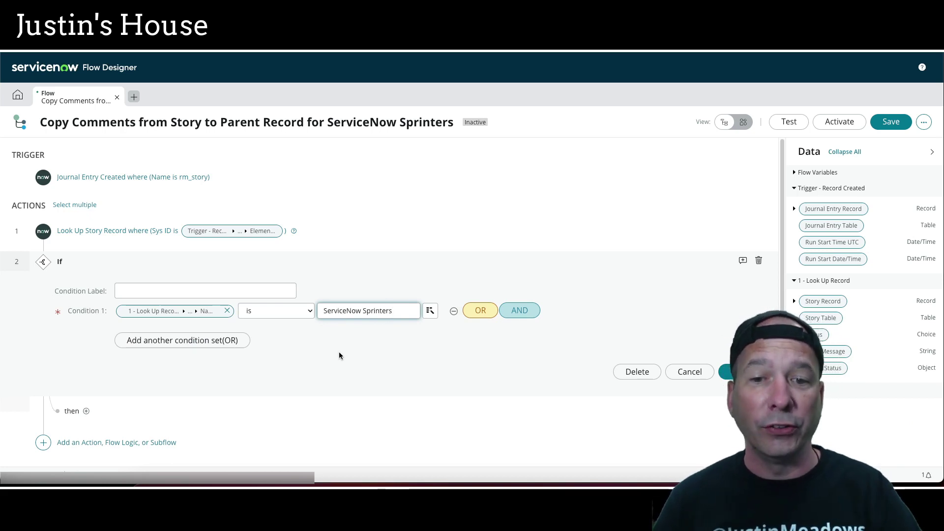
Add an AND condition to the If that uses the Task type of the looked-up Story Record's Parent.
click(519, 311)
click(227, 333)
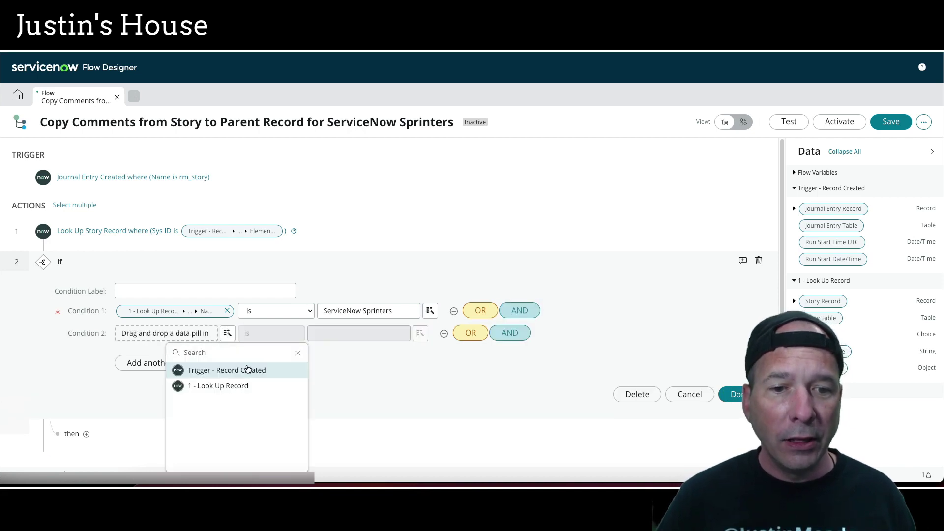
click(259, 386)
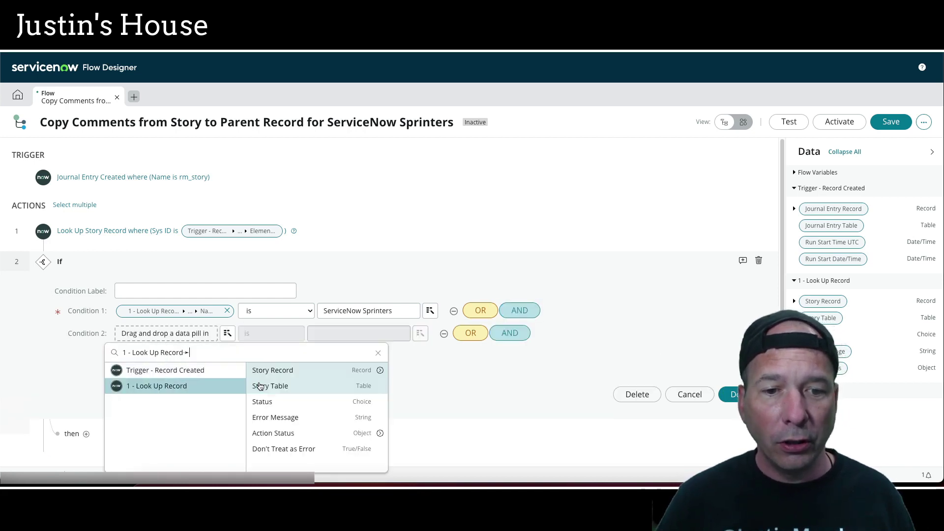
click(381, 371)
scroll(426, 415, down, 10)
scroll(426, 415, up, 3)
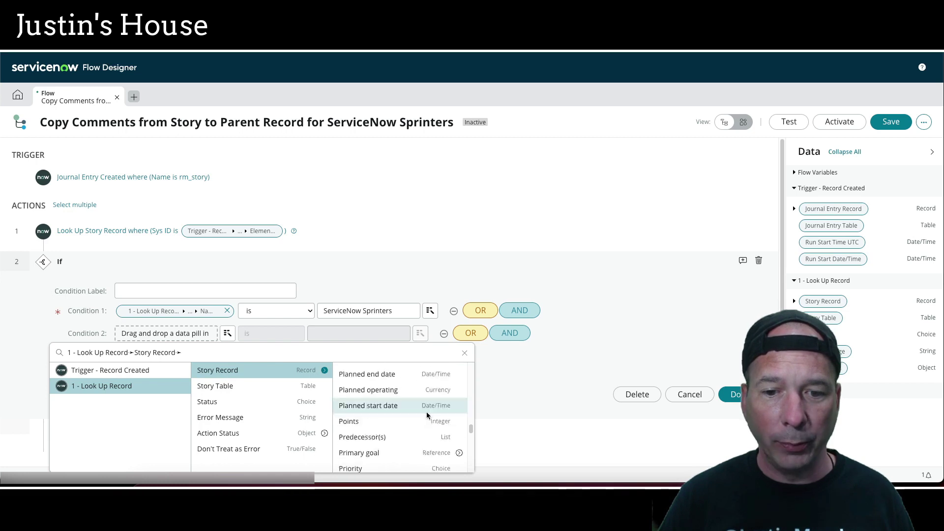
scroll(426, 416, up, 3)
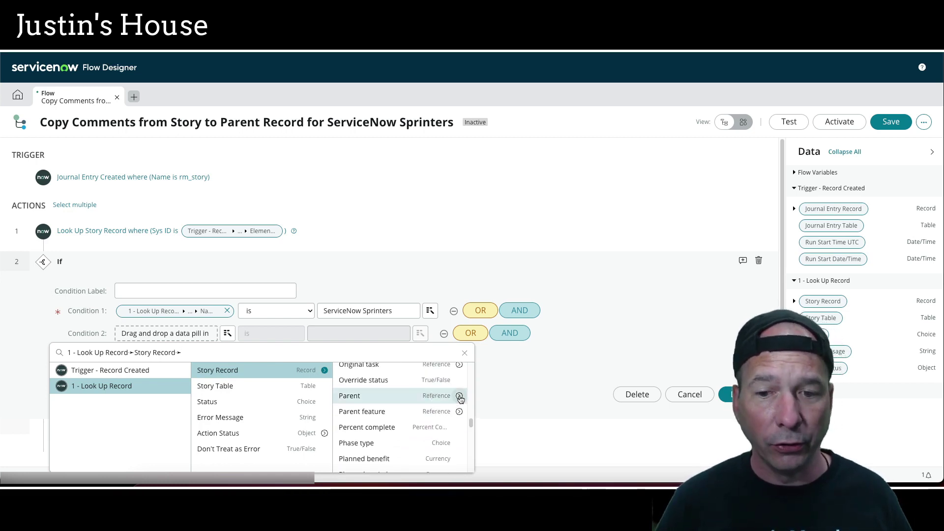
click(459, 396)
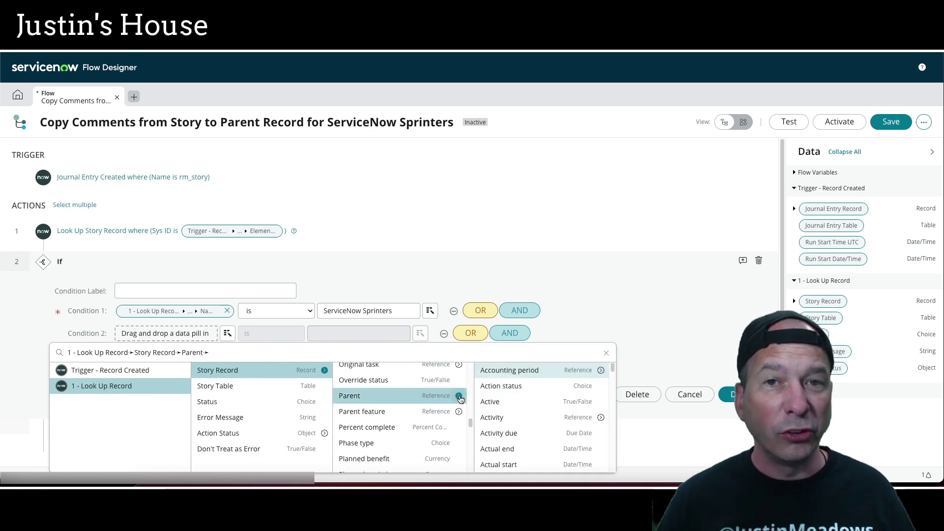
scroll(521, 405, down, 10)
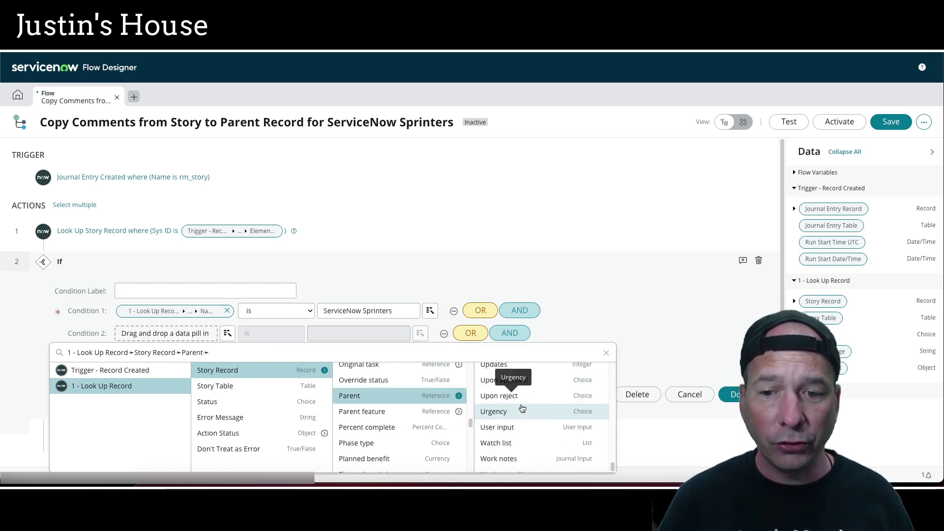
scroll(521, 409, down, 5)
click(515, 427)
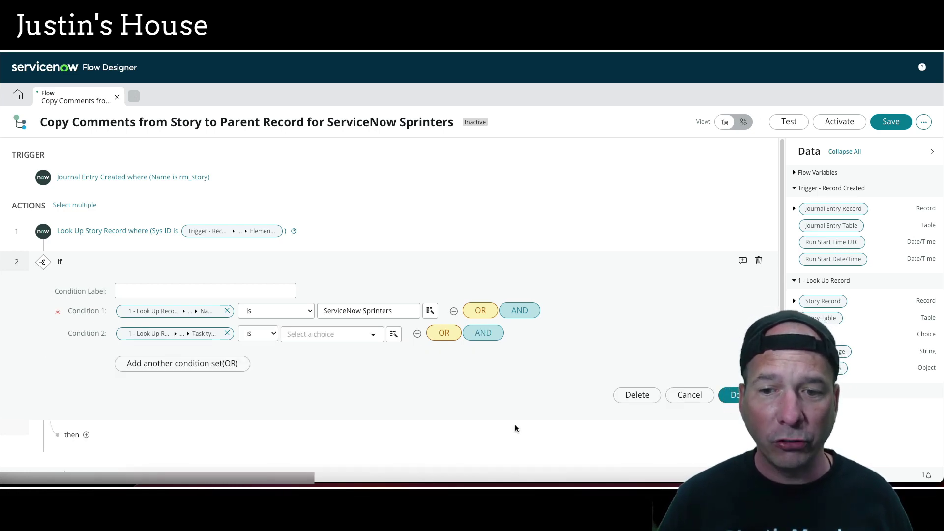
Set the Parent task type in Condition 2 to Incident.
click(350, 336)
text(incident)
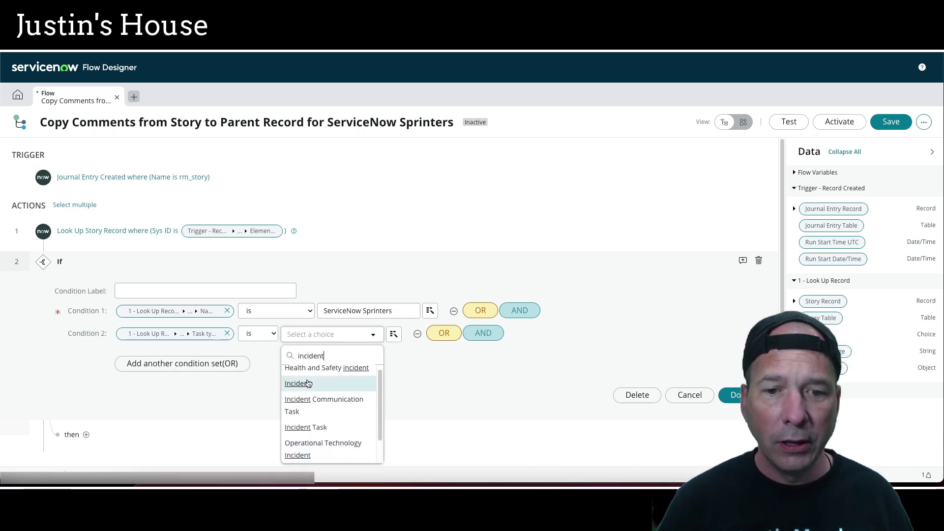
click(297, 389)
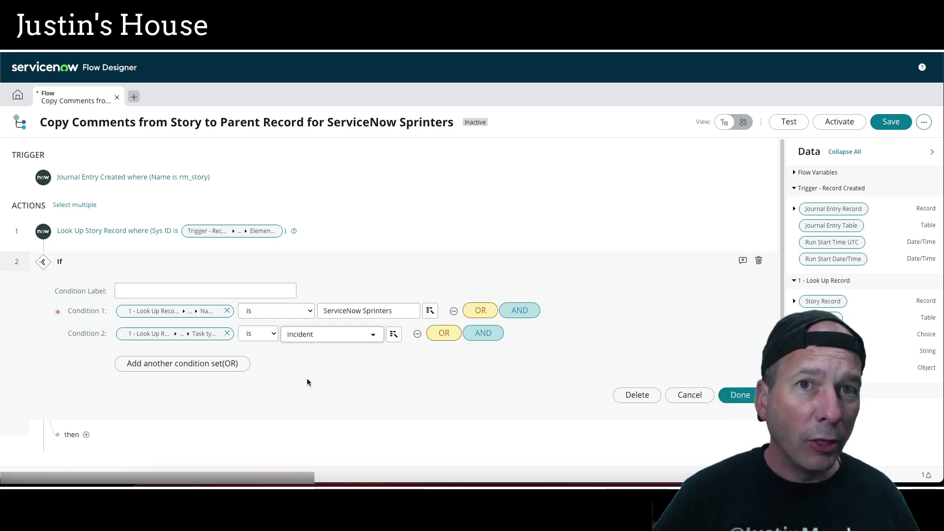
Add an OR alternative to Condition 2 that also uses the Task type of the Story Record's Parent.
click(443, 337)
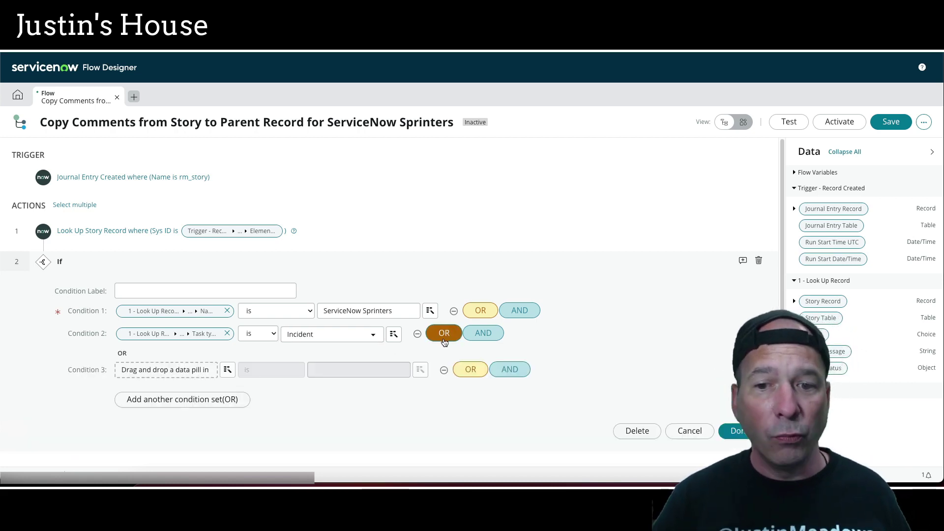
click(228, 371)
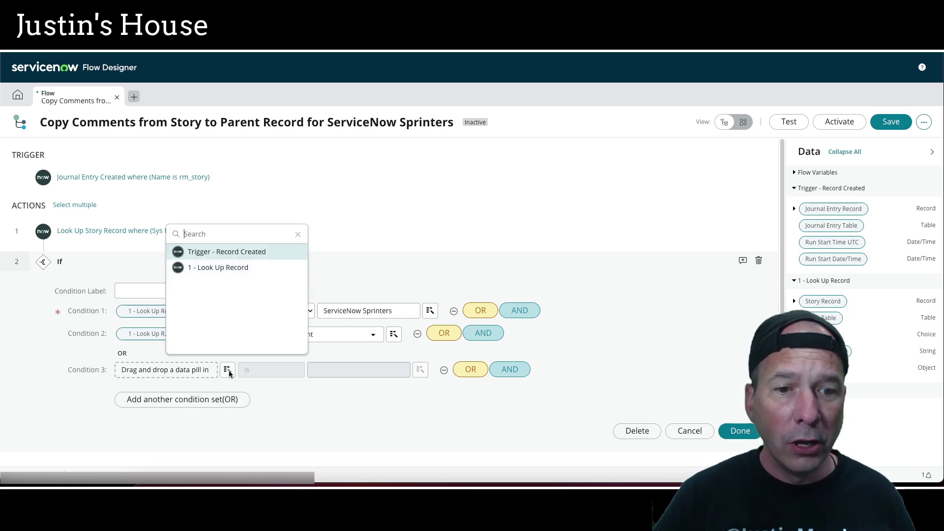
click(221, 268)
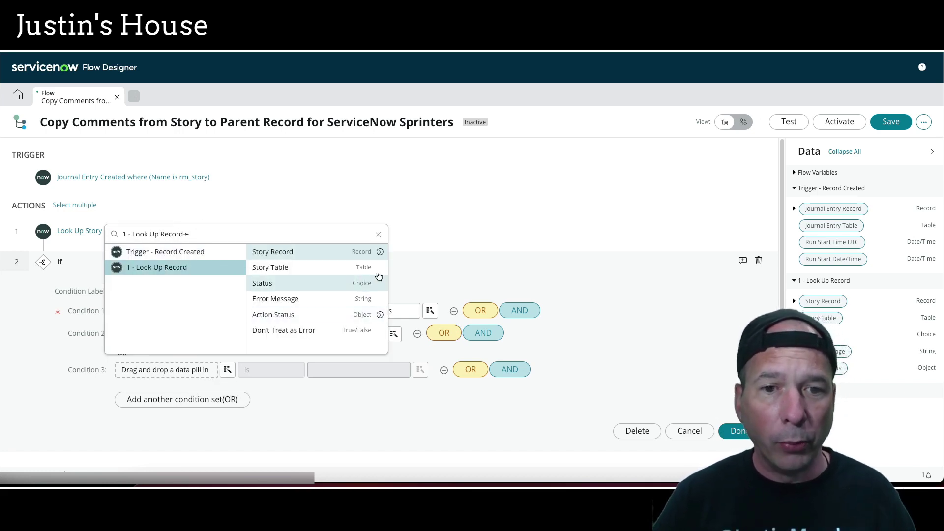
click(380, 252)
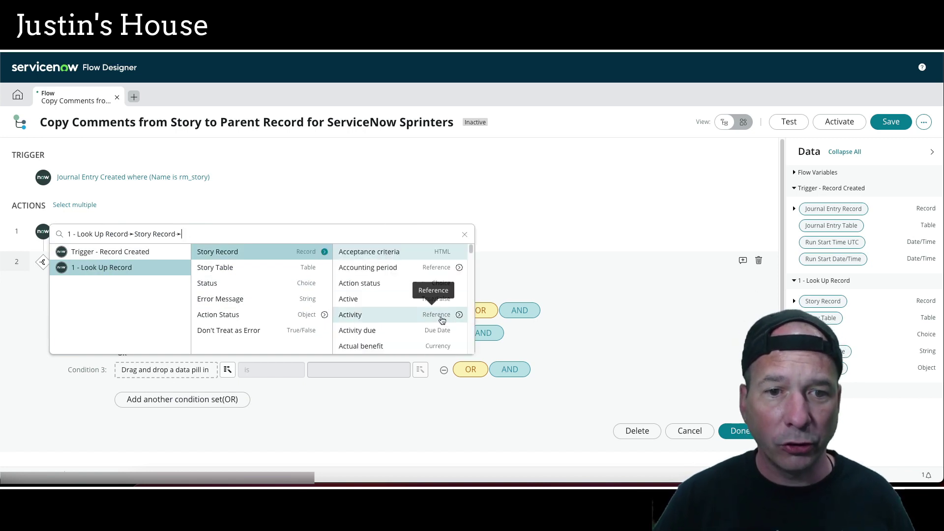
scroll(445, 319, down, 10)
scroll(427, 317, down, 2)
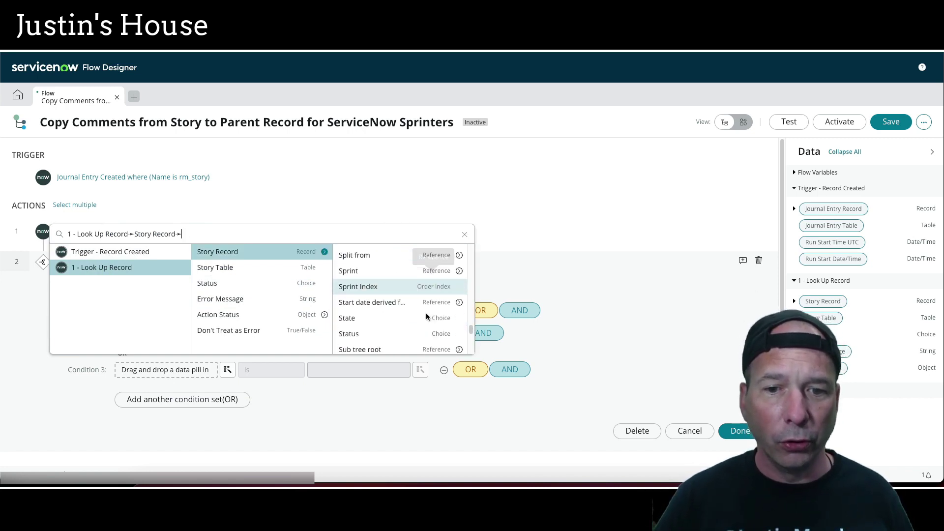
scroll(426, 317, up, 12)
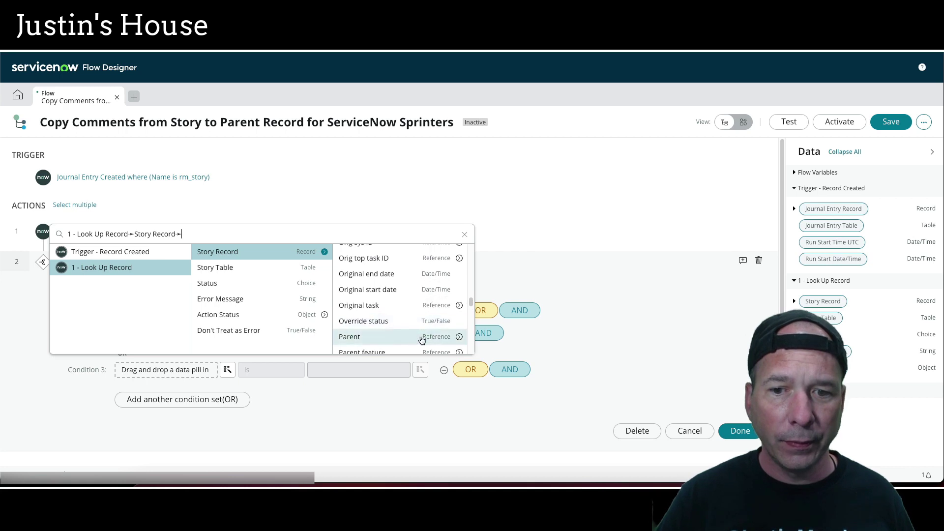
click(458, 336)
scroll(557, 324, down, 15)
scroll(557, 324, up, 3)
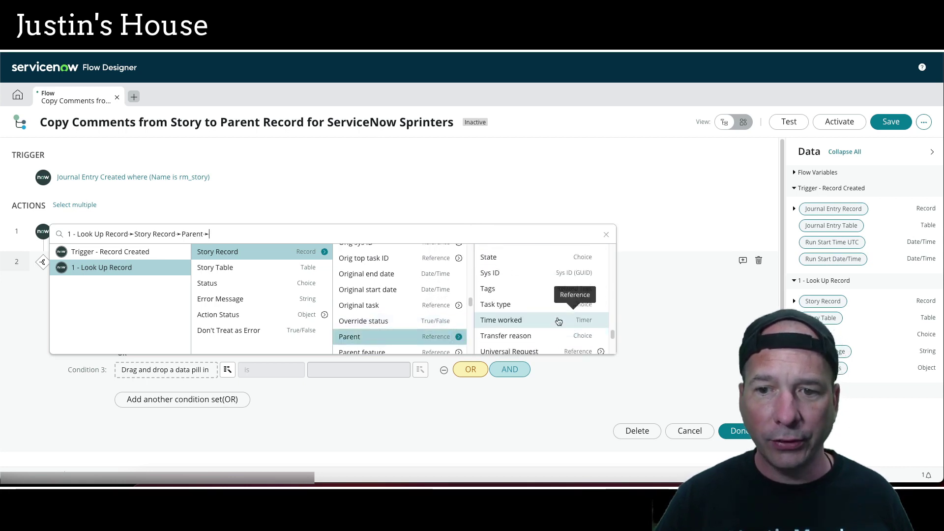
click(551, 316)
Set the Parent task type in Condition 3 to Task, and finish the If logic.
click(312, 366)
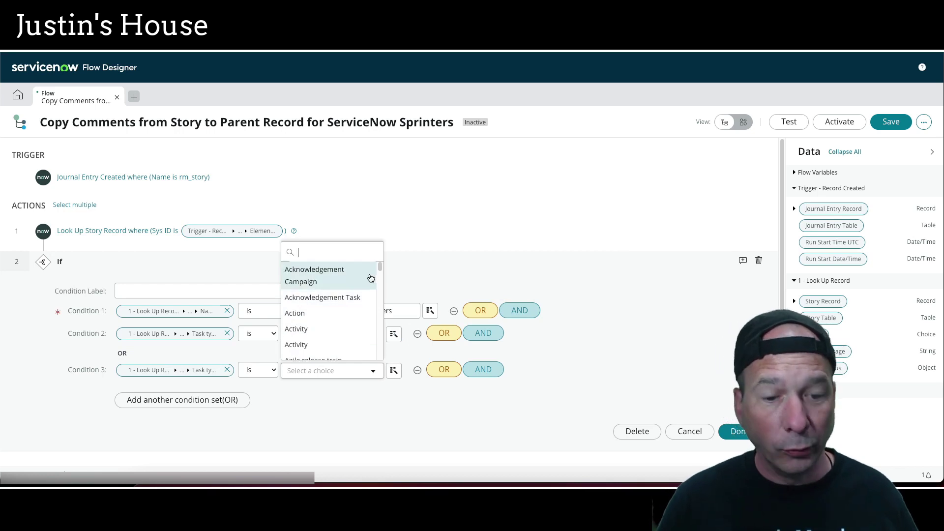
text(task)
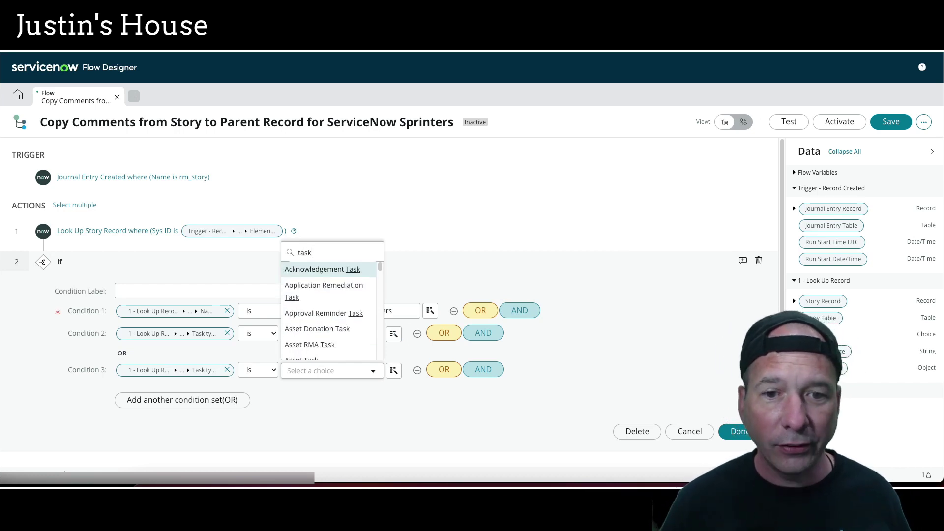
scroll(354, 302, down, 10)
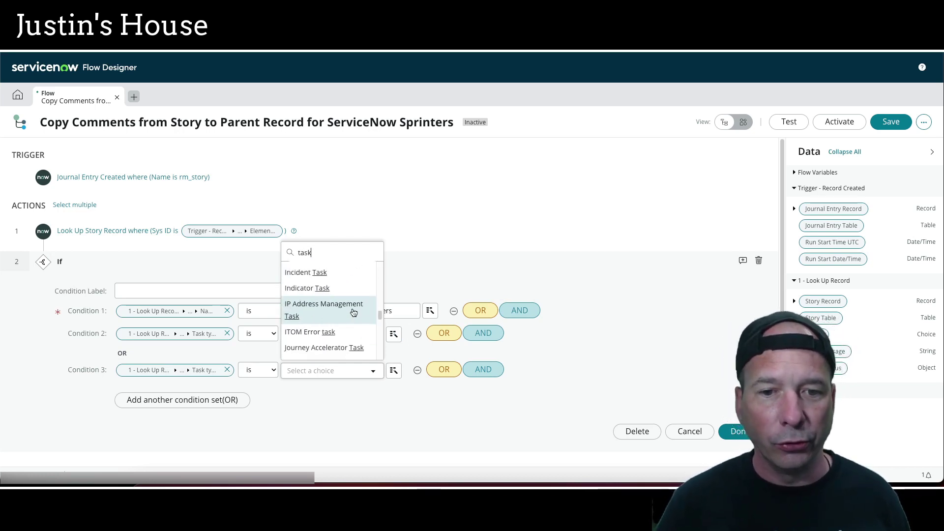
scroll(353, 313, down, 10)
scroll(353, 315, up, 4)
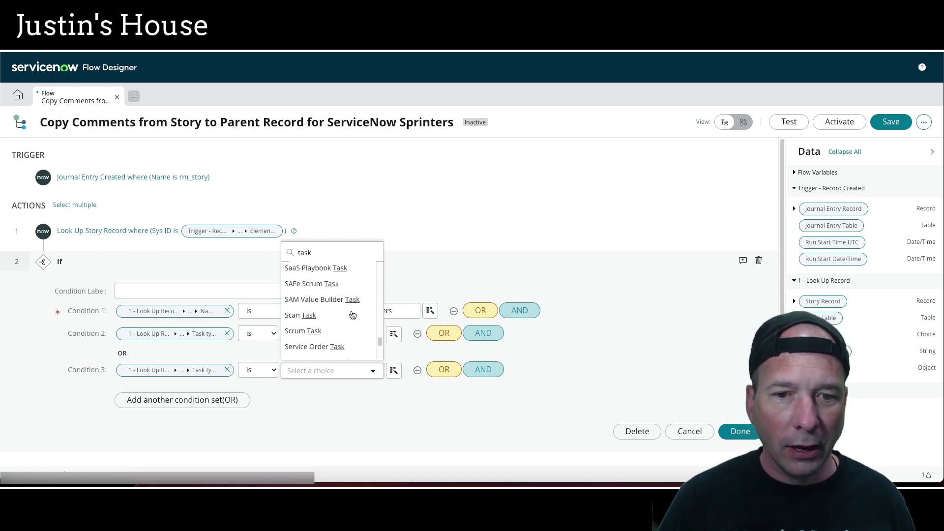
scroll(353, 315, down, 5)
scroll(350, 316, up, 2)
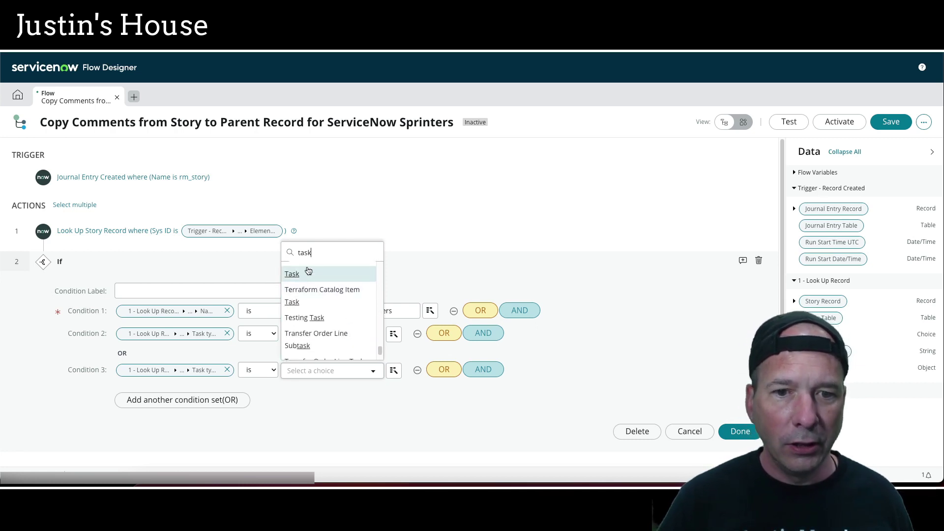
scroll(310, 275, up, 2)
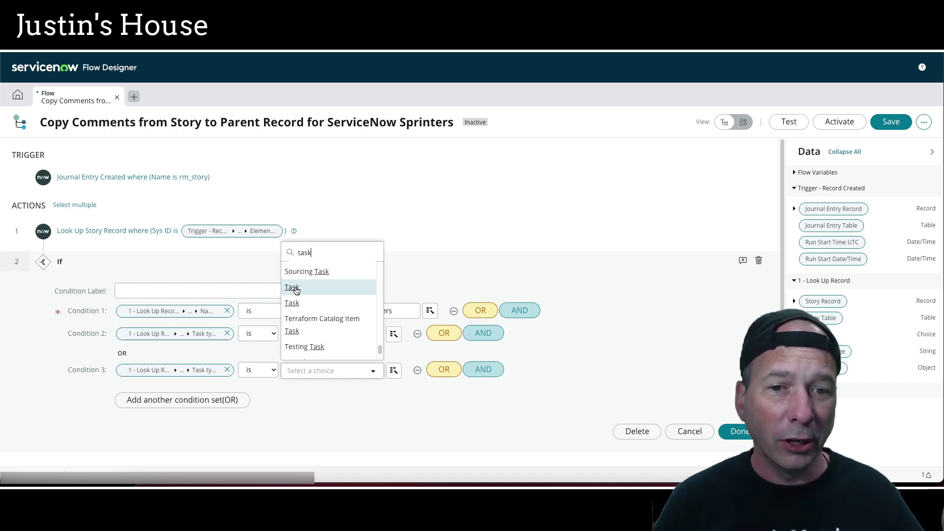
click(293, 287)
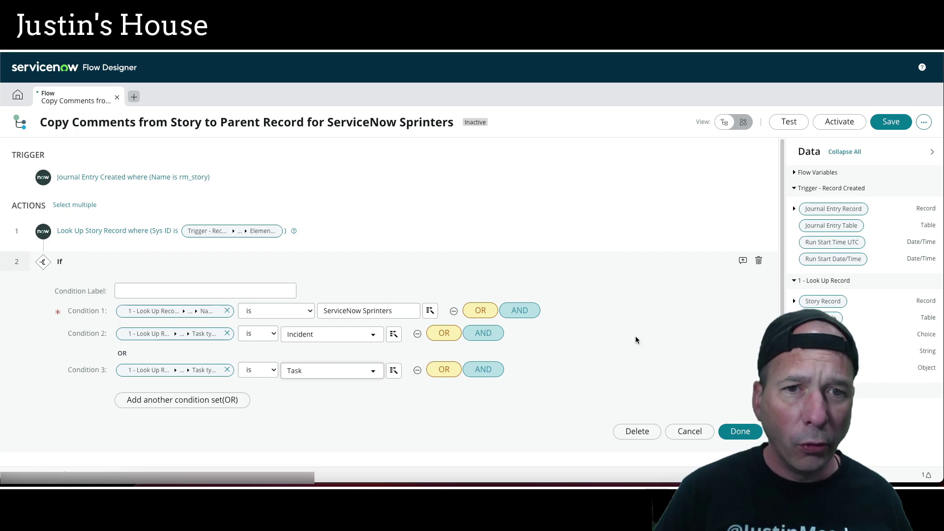
click(737, 431)
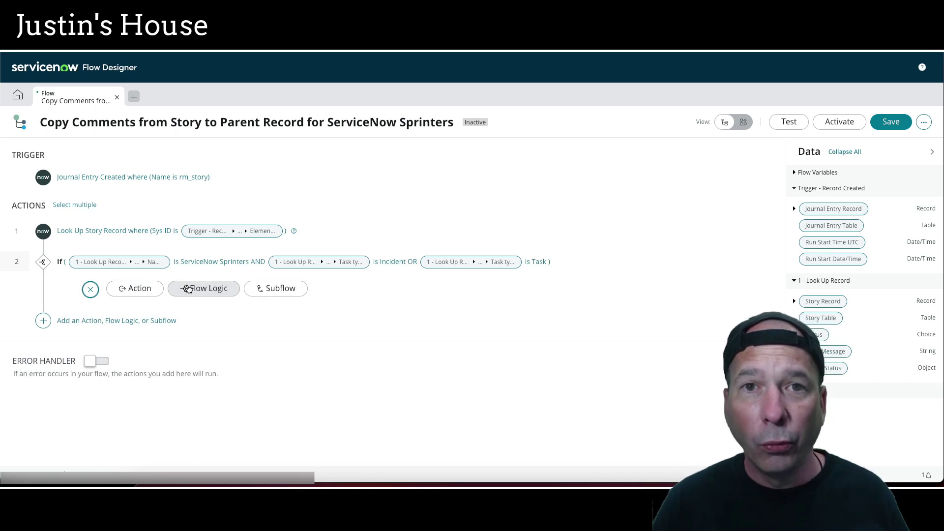
Add the ITSM spoke's Add Worknote action under the If branch.
click(160, 291)
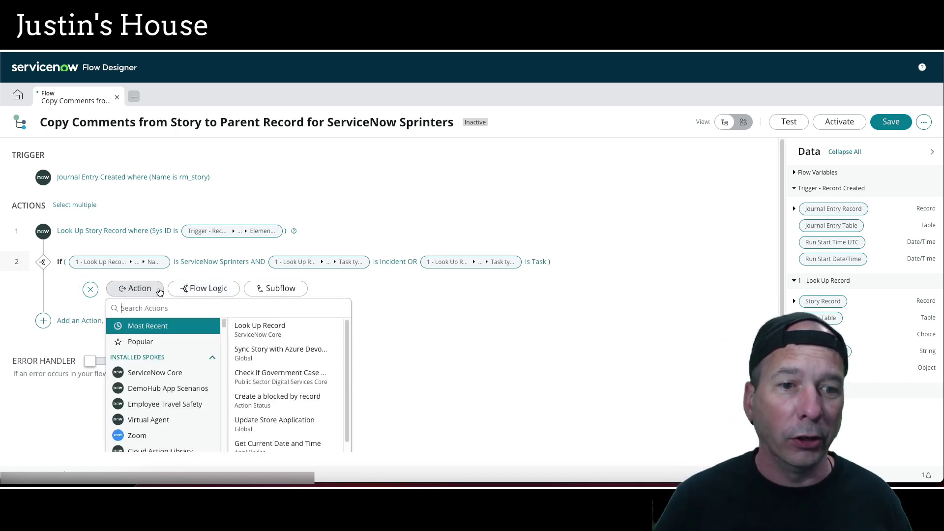
text(work)
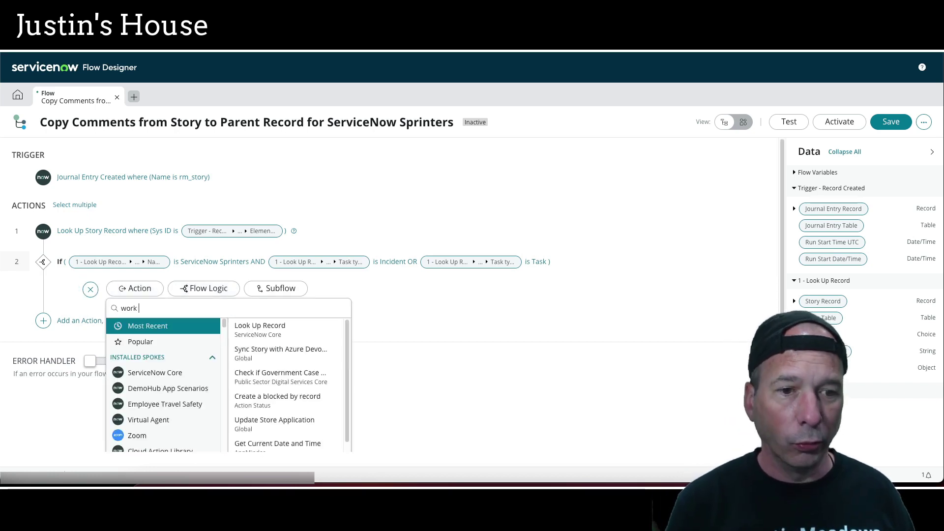
text( note)
scroll(170, 432, down, 1)
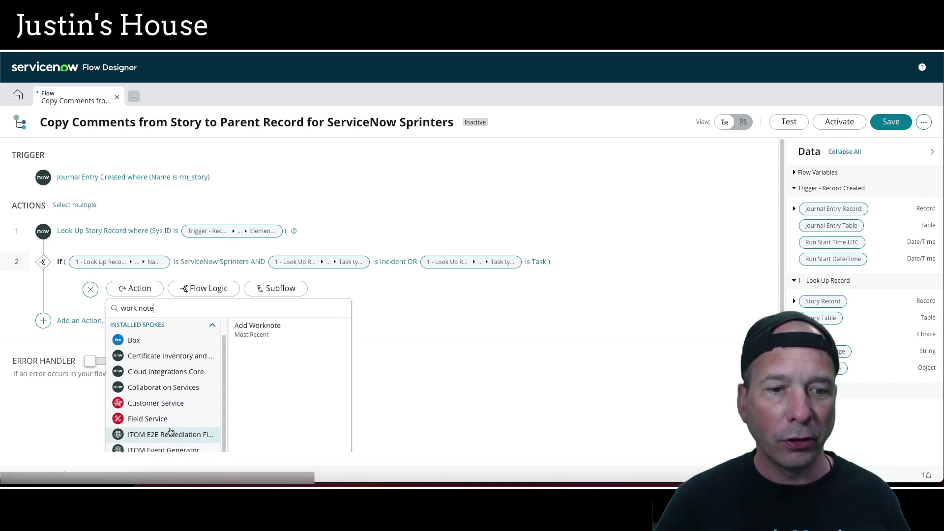
scroll(194, 385, down, 1)
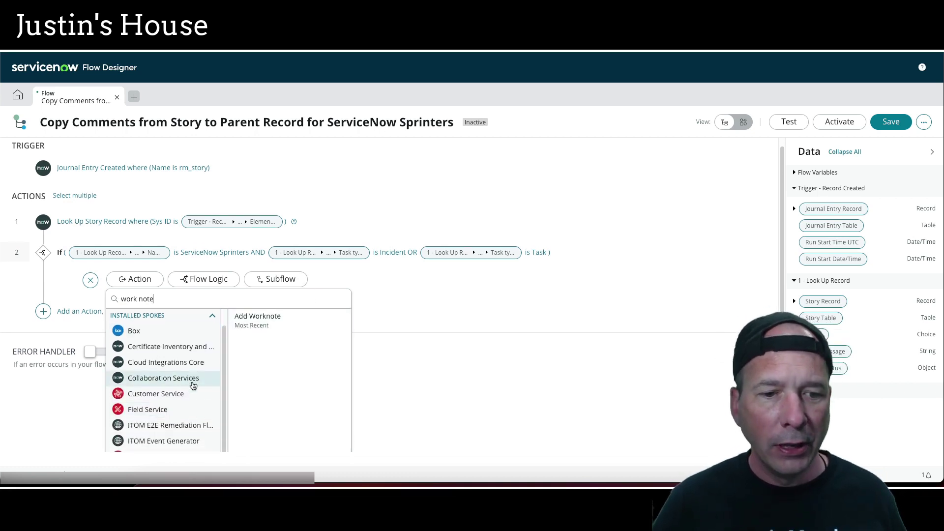
scroll(194, 385, down, 2)
click(162, 404)
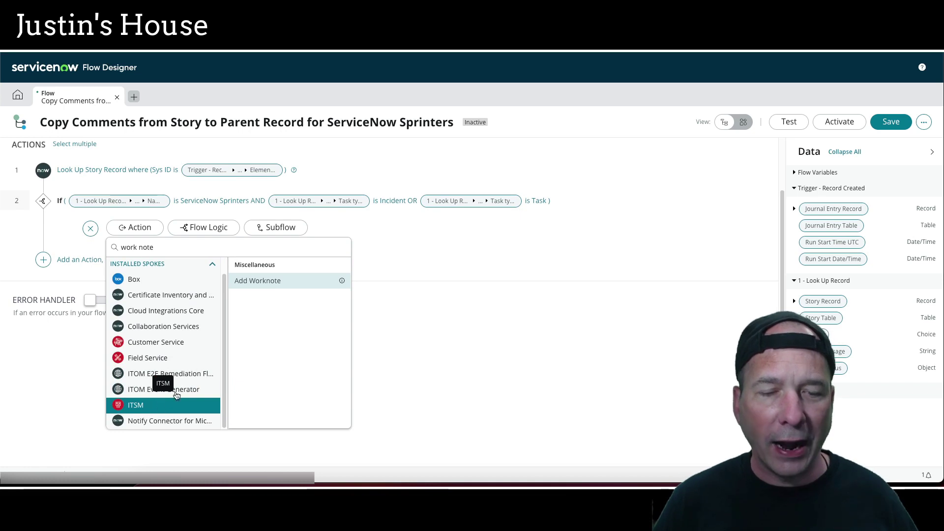
click(290, 284)
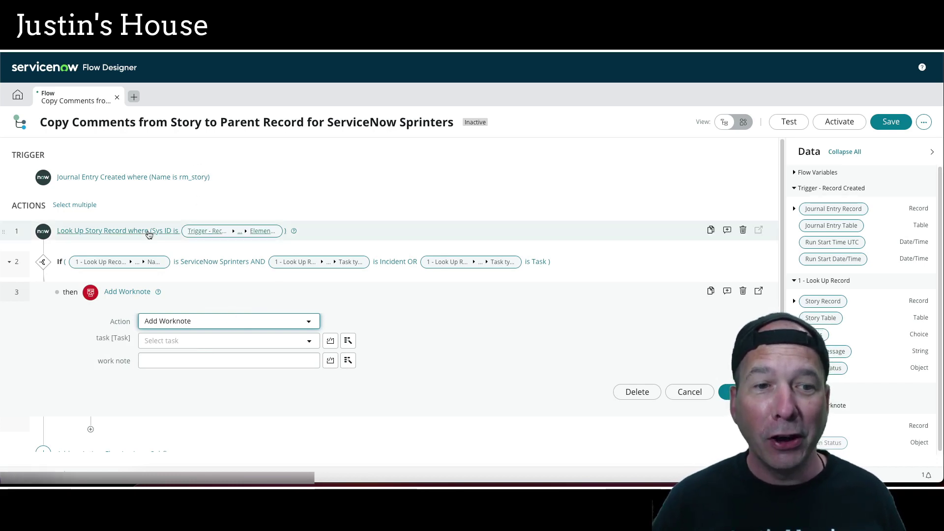
Set the Add Worknote task to the Parent of the looked-up Story Record.
click(348, 341)
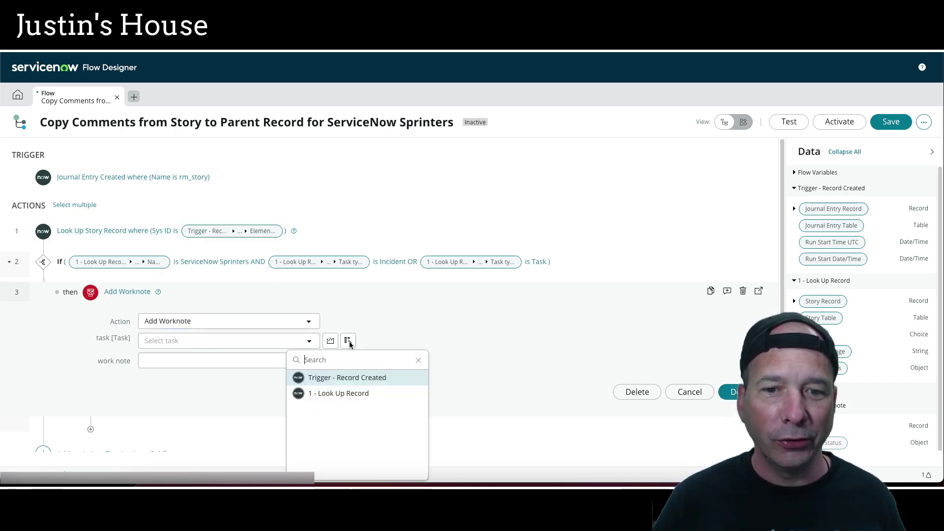
click(353, 394)
click(500, 377)
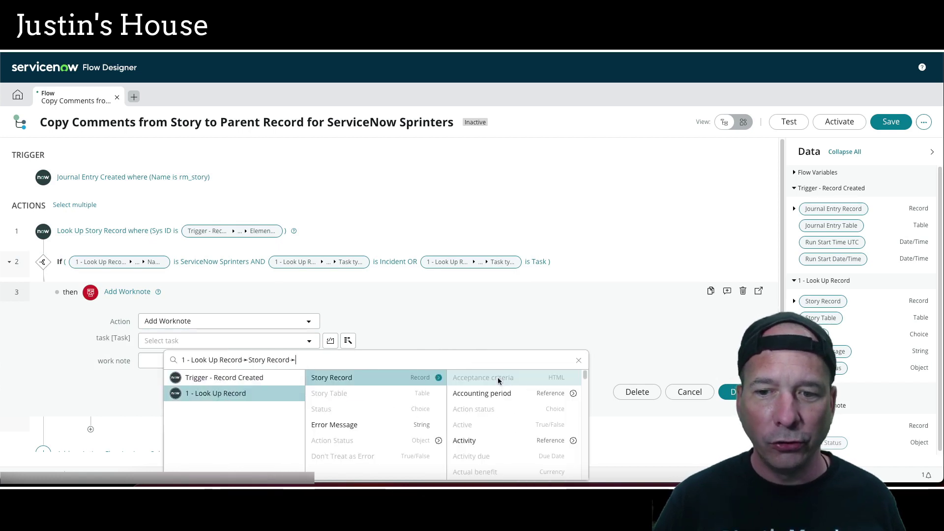
scroll(521, 401, down, 5)
click(498, 385)
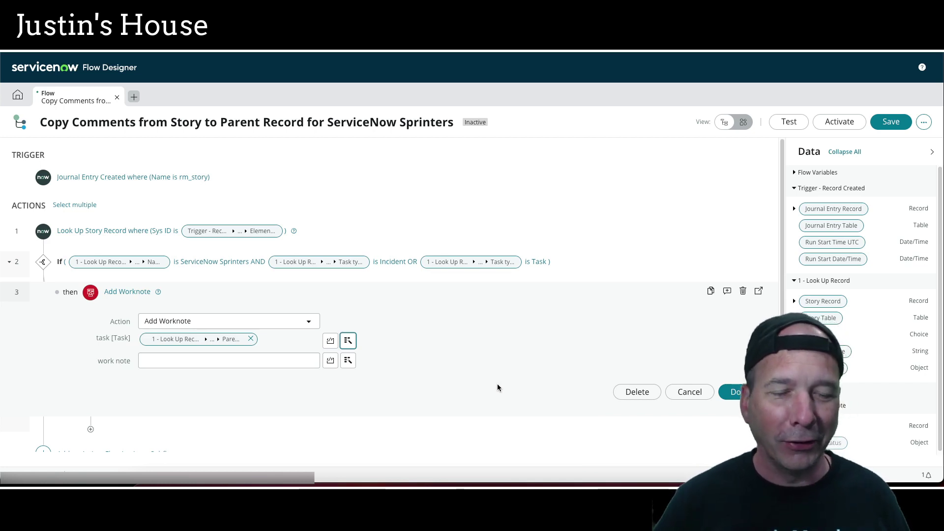
Set the work note to "Story comment added:" followed by the Value of the trigger's Journal Entry Record, and finish the action.
click(260, 358)
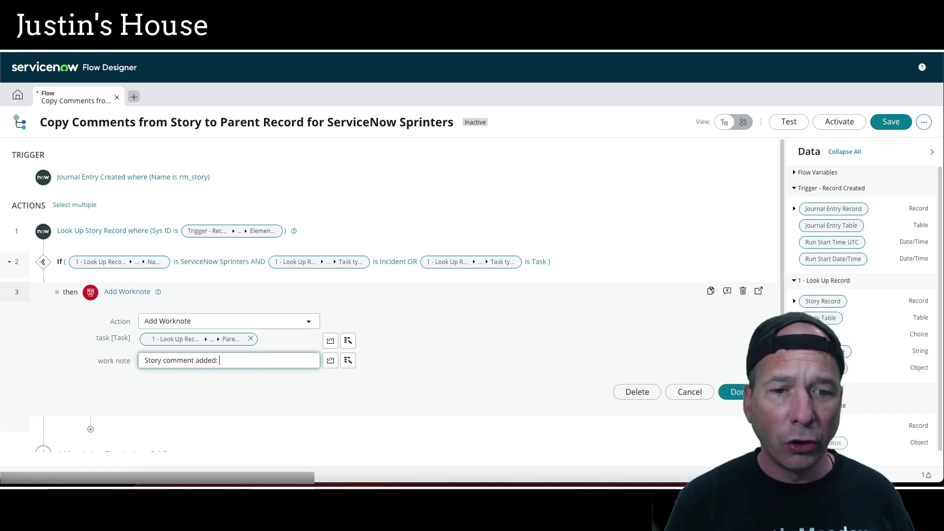
click(346, 361)
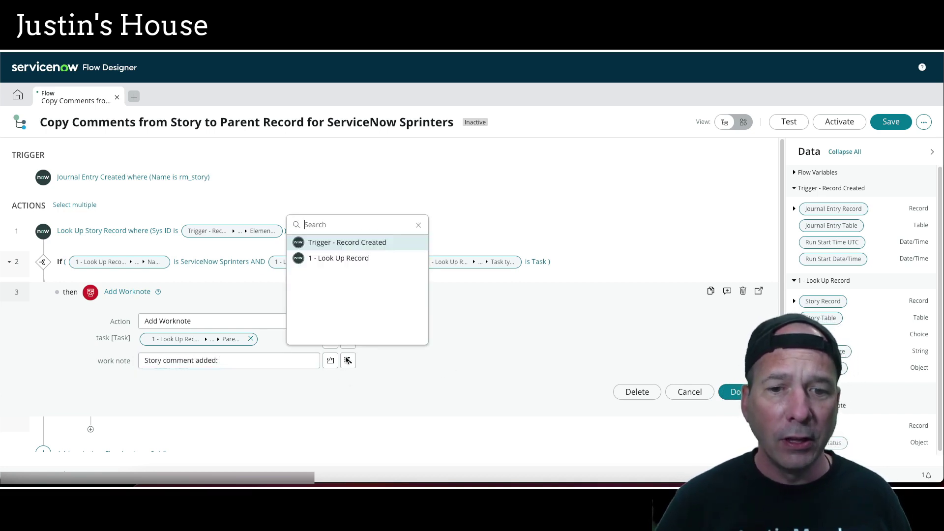
click(358, 244)
click(501, 243)
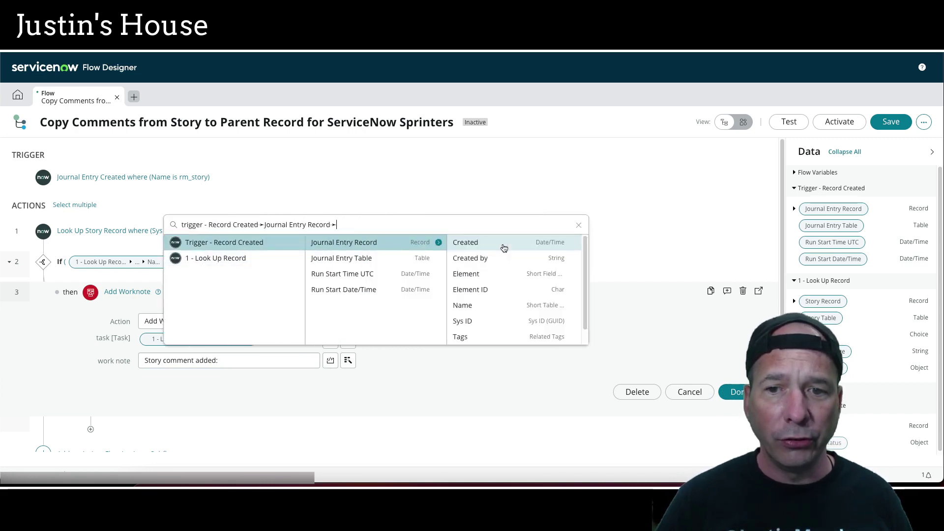
scroll(507, 285, down, 1)
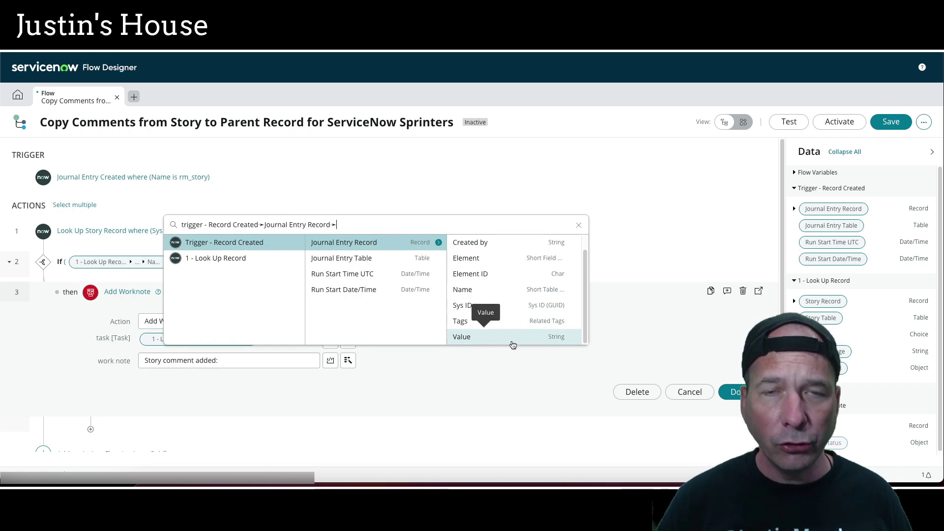
key(ctrl+Tab)
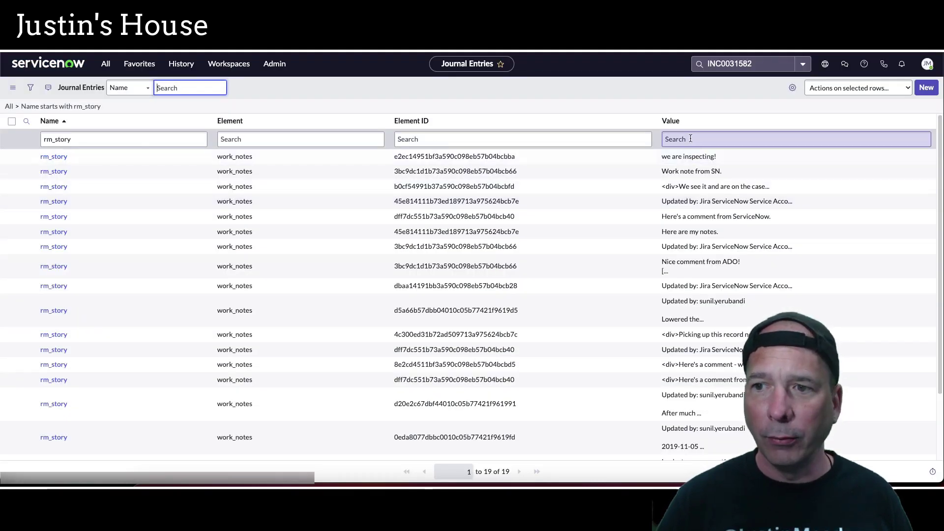
key(ctrl+Tab)
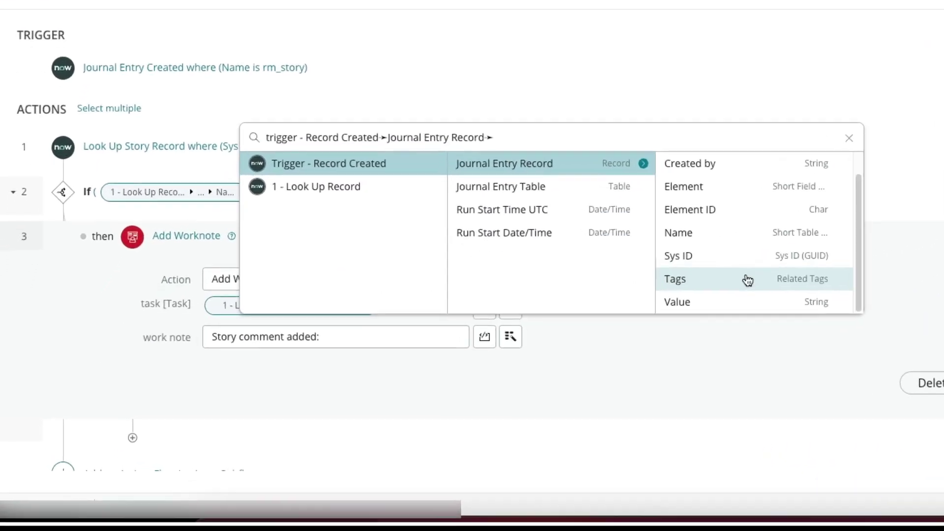
click(519, 332)
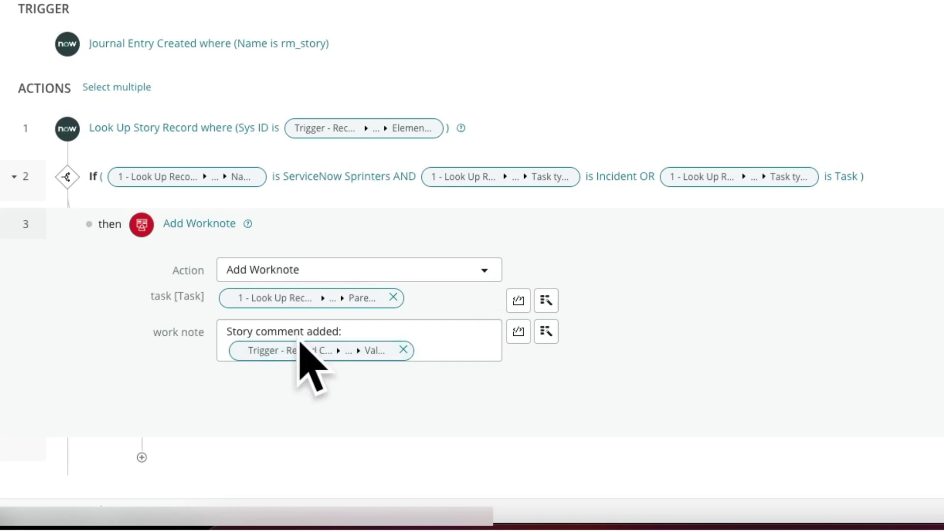
click(352, 329)
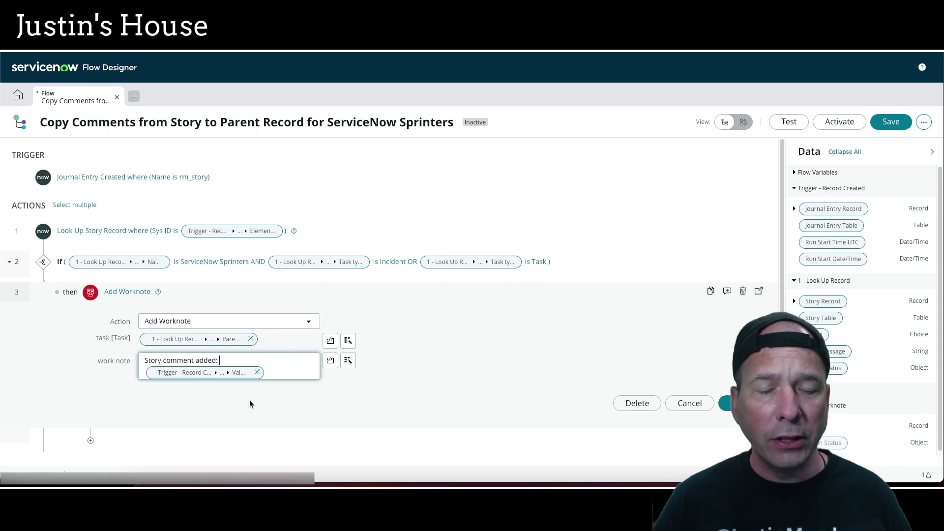
click(734, 403)
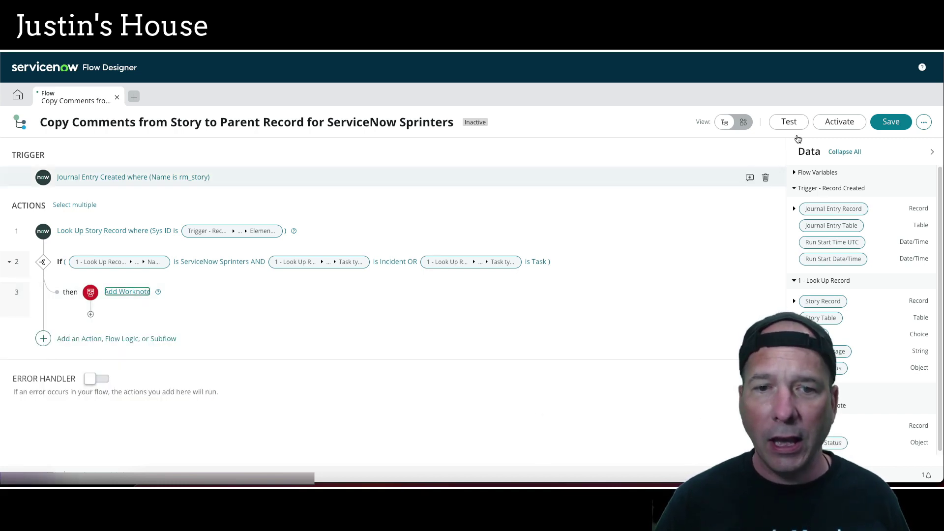
Save and activate the Copy Comments from Story to Parent Record for ServiceNow Sprinters flow.
click(890, 124)
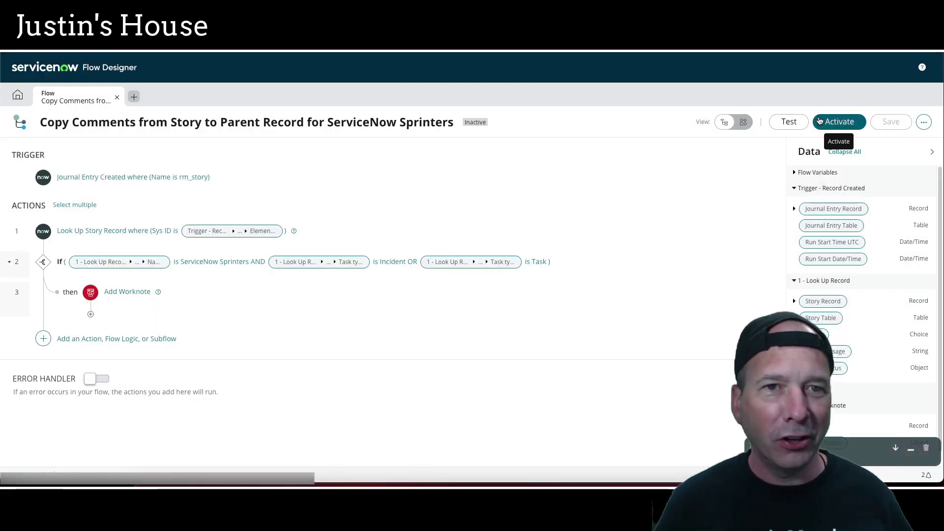
click(839, 122)
click(549, 194)
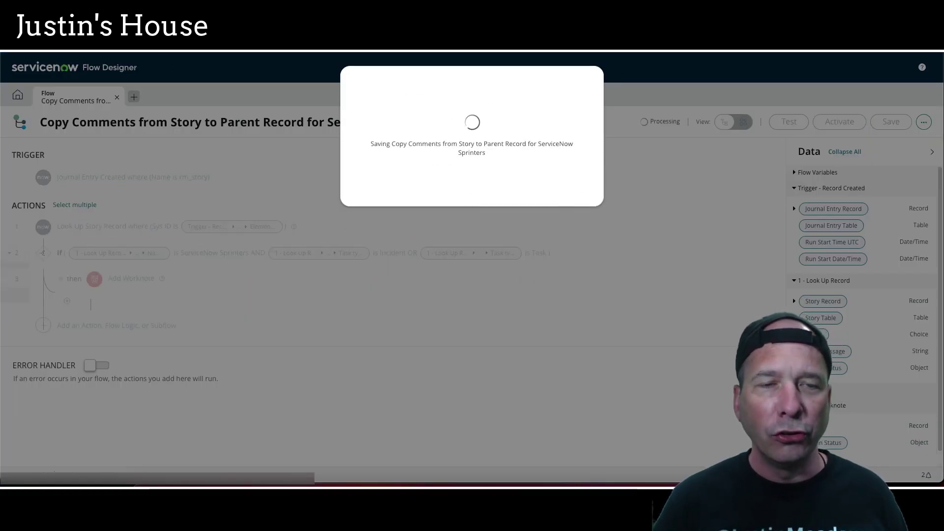
Switch to the Service Operations Workspace and start a new incident.
key(ctrl+Tab)
click(229, 64)
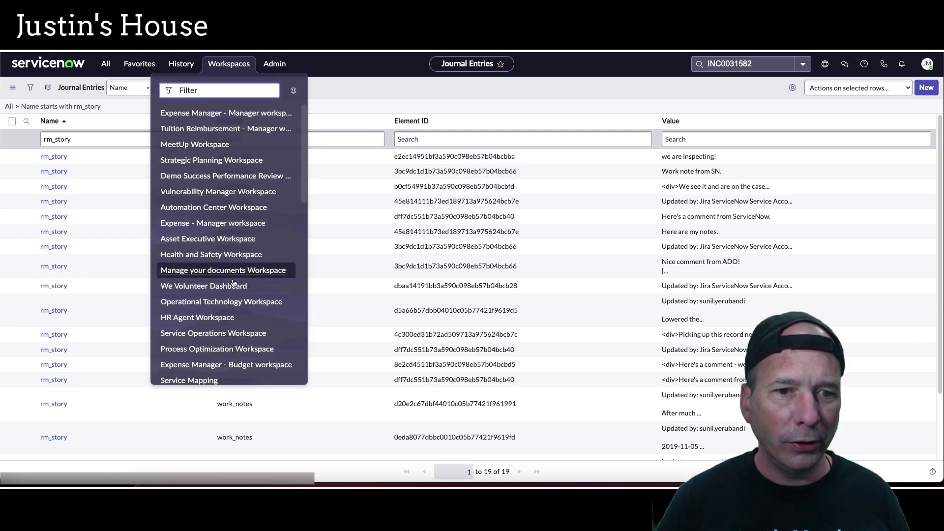
click(231, 333)
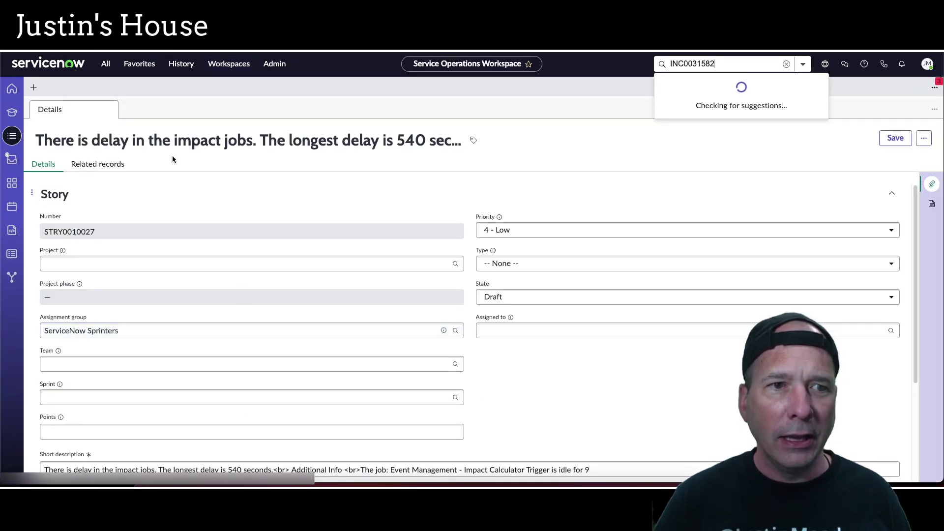
click(36, 89)
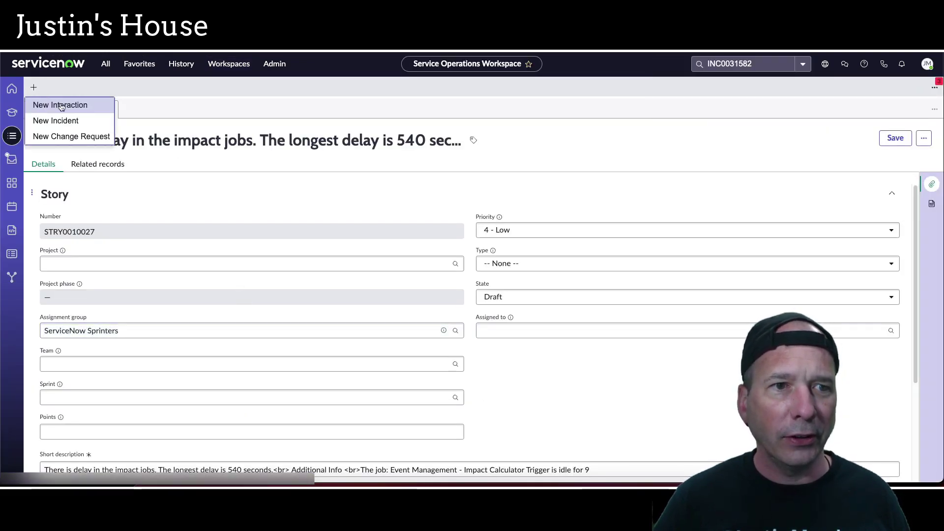
click(69, 120)
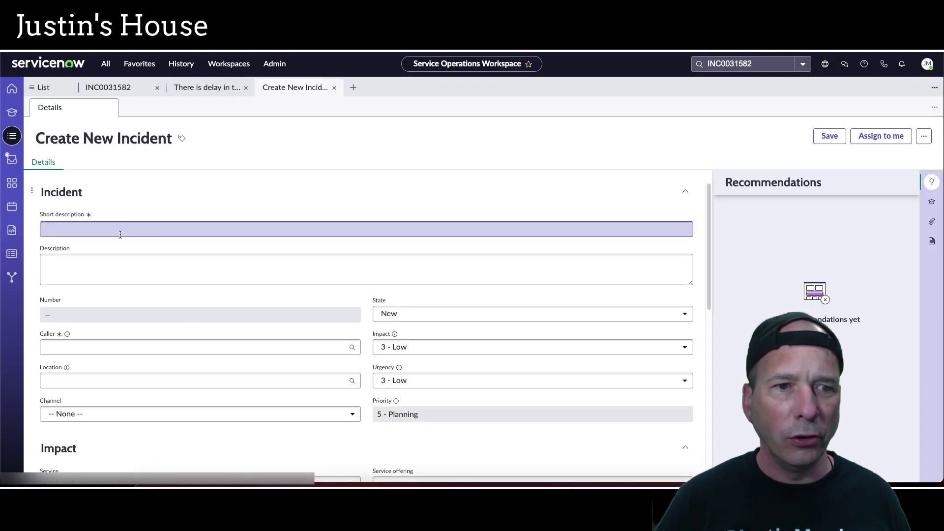
Enter "Demo for YouTube - Copy Comments to Parent Record" as both the short description and the description of the incident.
click(117, 227)
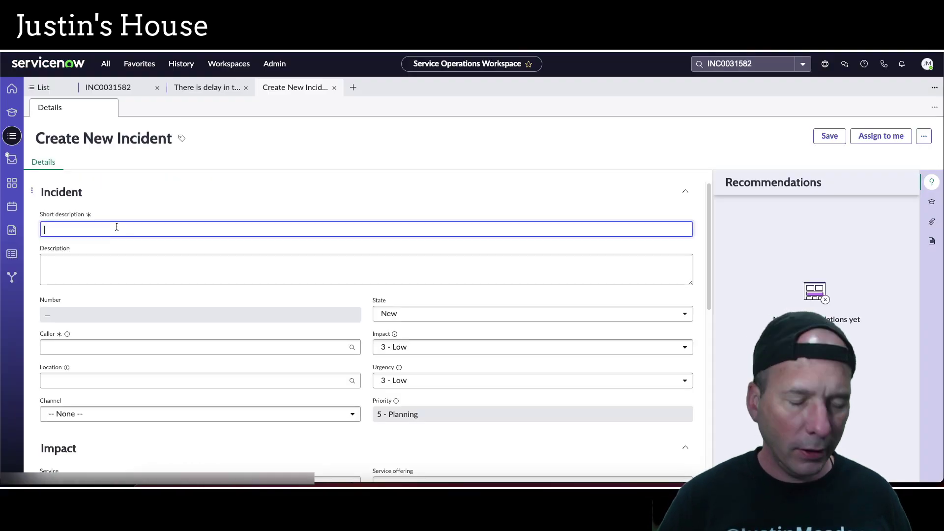
text(Demo for YouTube - Copy Comments to Parent Record)
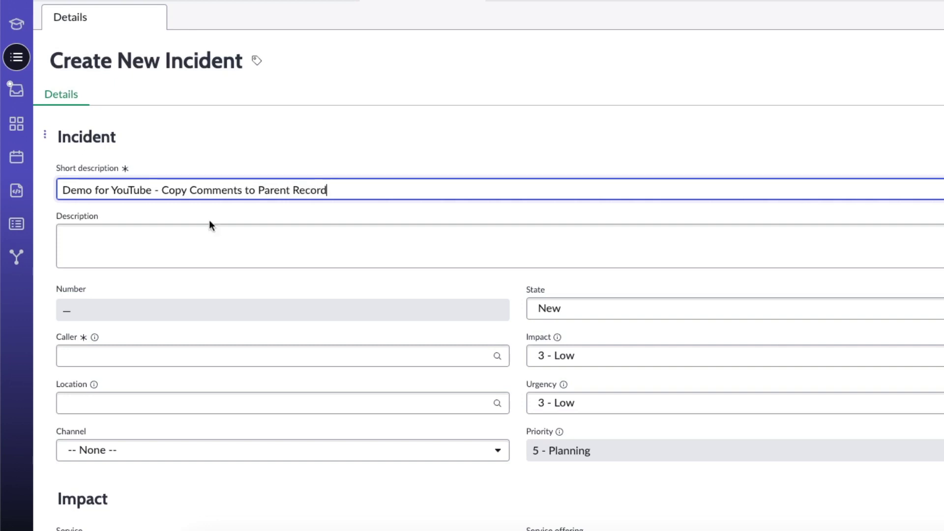
drag(333, 188, 90, 166)
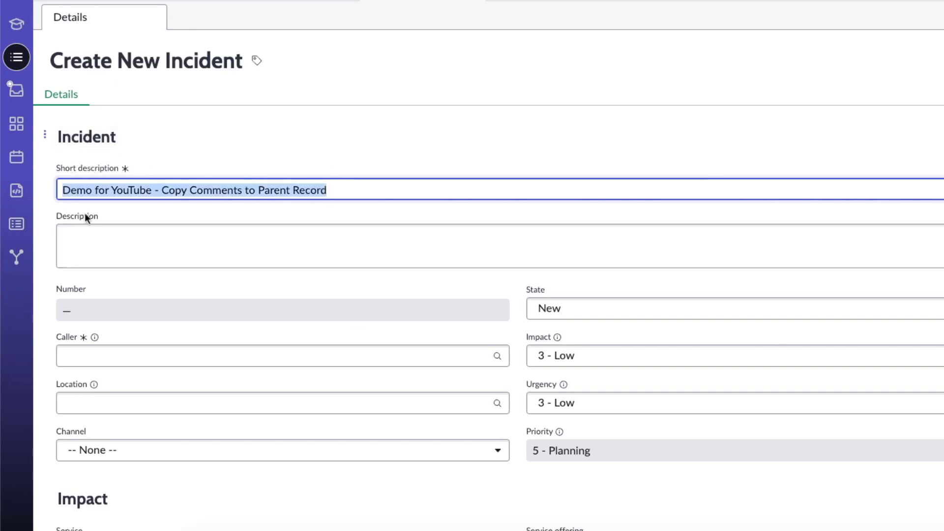
key(ctrl+c)
click(113, 249)
key(ctrl+v)
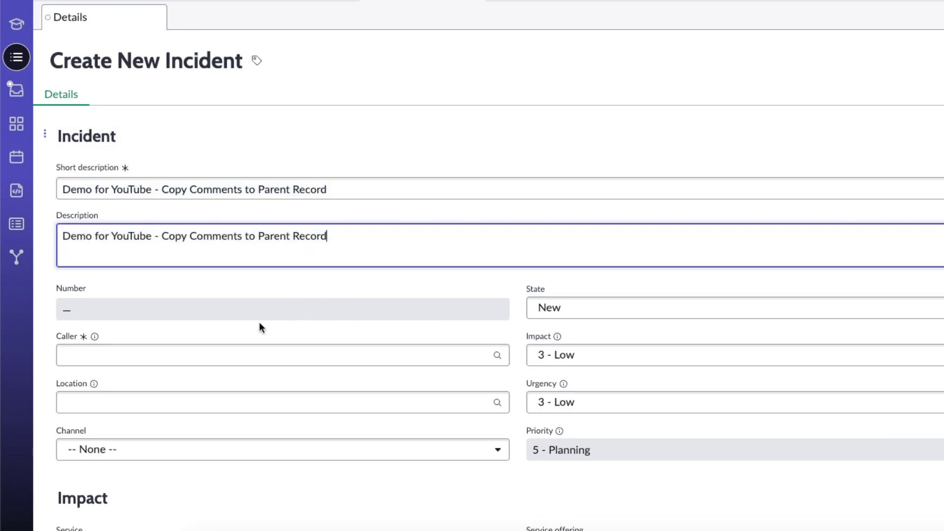
Set the incident's Caller to Abraham Lincoln.
scroll(241, 324, down, 1)
click(222, 303)
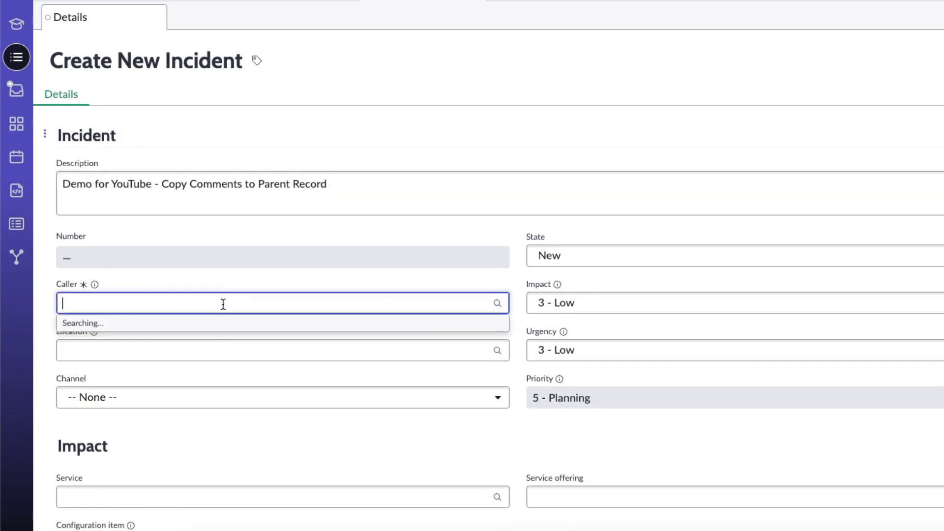
click(209, 347)
Set the incident's Assignment group to ServiceNow Sprinters.
scroll(256, 302, down, 1)
scroll(358, 337, down, 2)
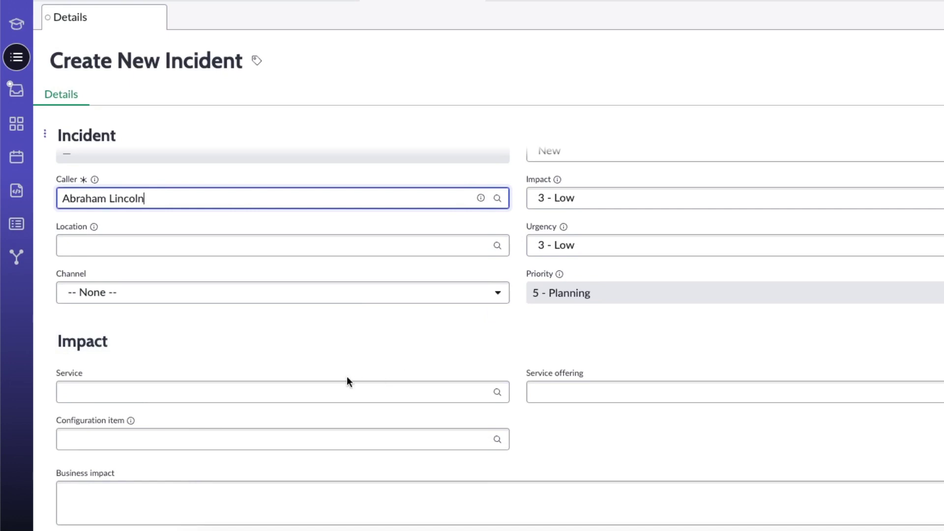
scroll(345, 376, down, 3)
click(330, 432)
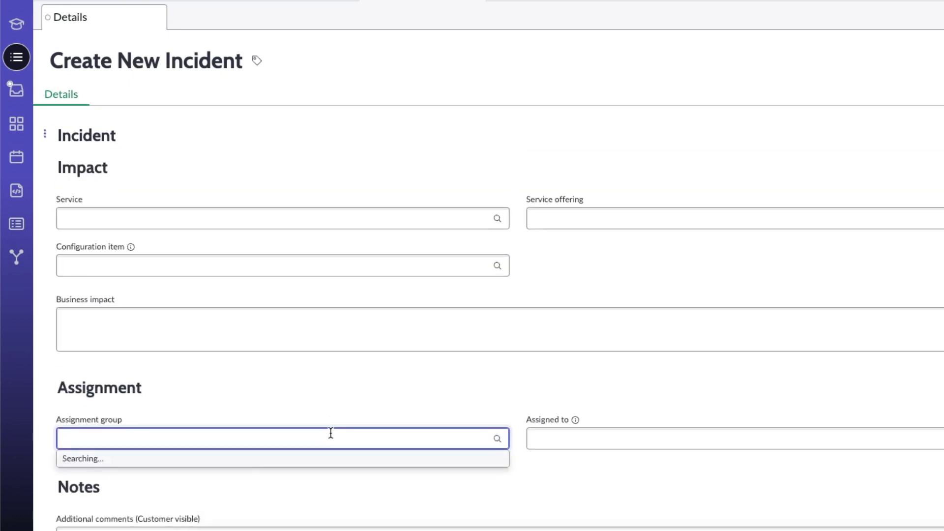
text(servicenow)
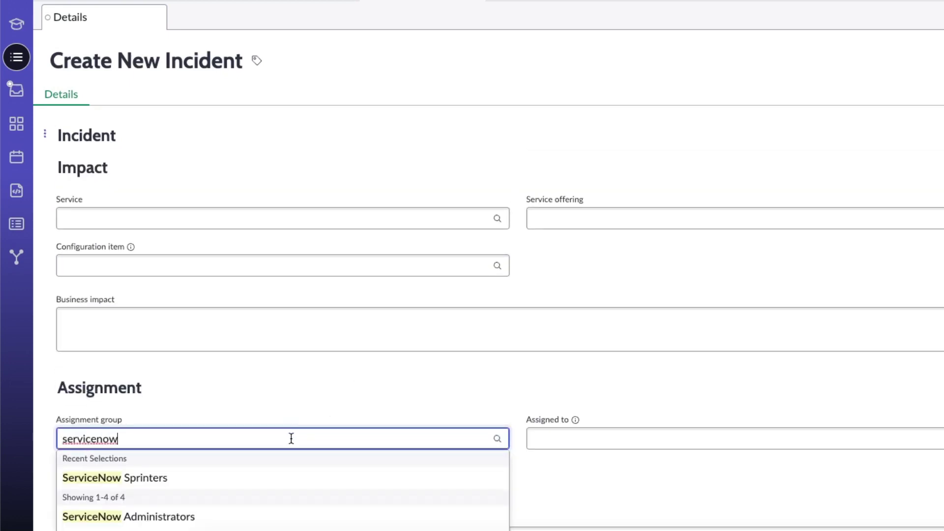
click(258, 480)
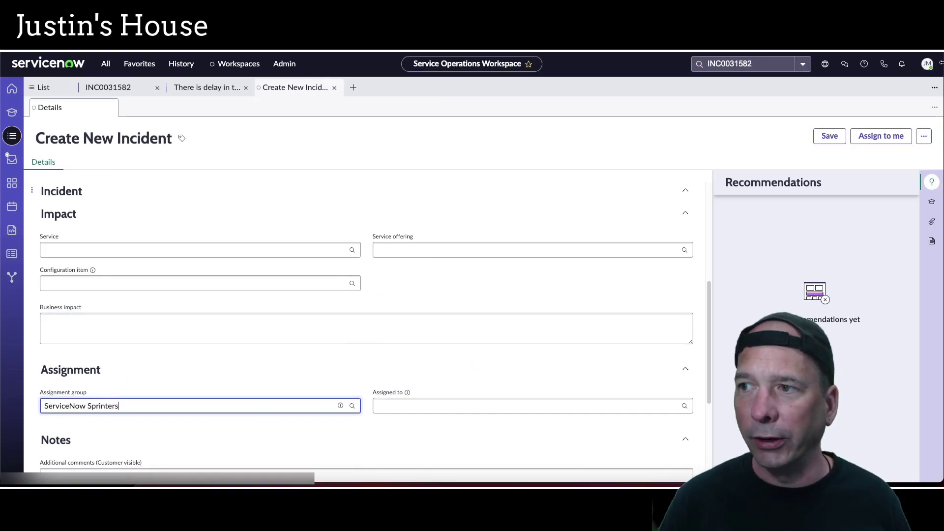
Narrow the ServiceNow window to about half the screen so the Azure DevOps work item shows beside the incident form.
drag(940, 63, 424, 91)
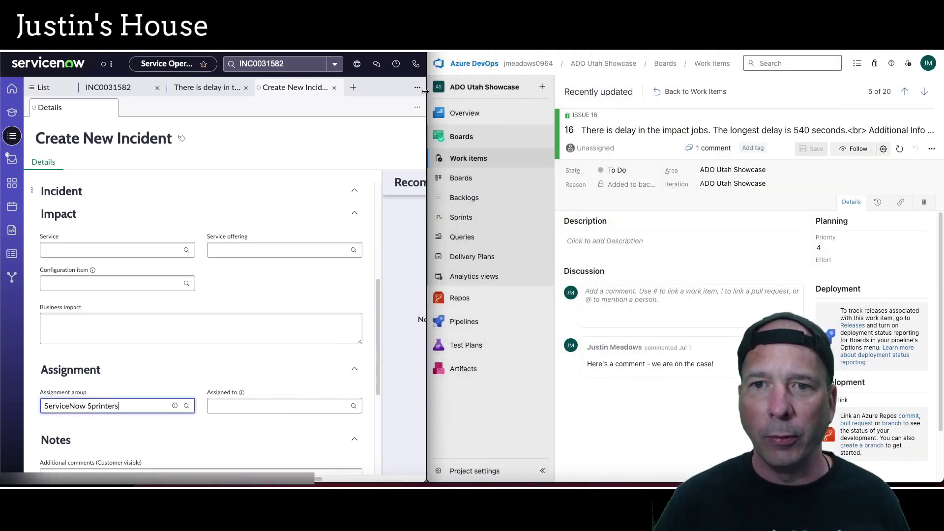
scroll(276, 248, up, 5)
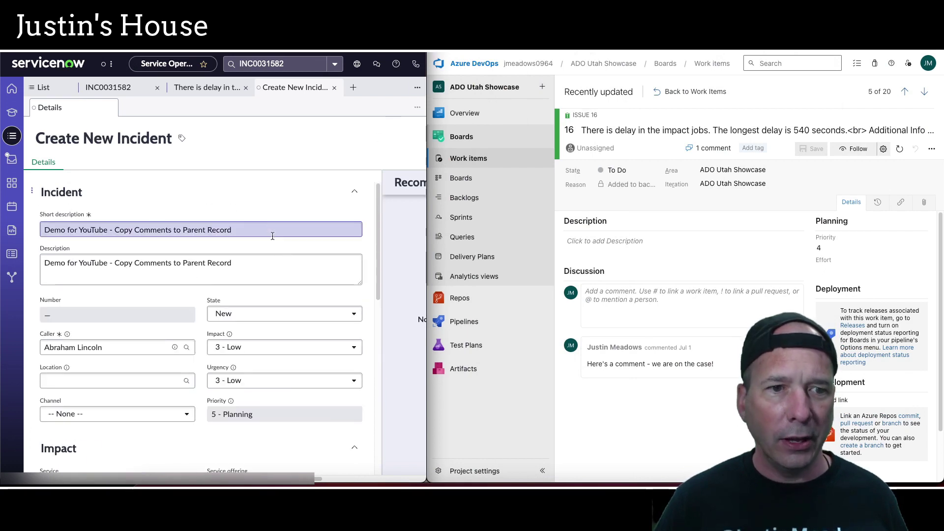
Save the new incident and widen the ServiceNow window to a little over half the screen.
scroll(239, 240, down, 3)
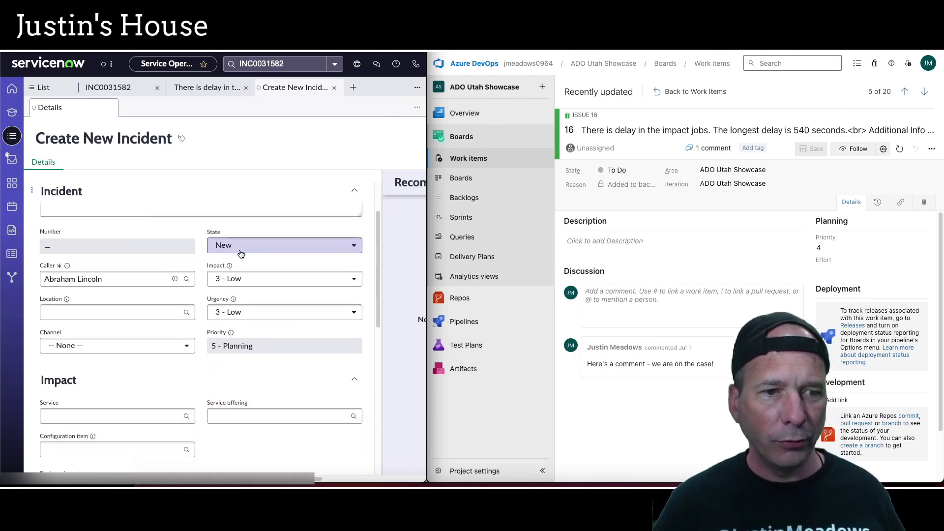
scroll(213, 283, down, 3)
scroll(235, 245, up, 5)
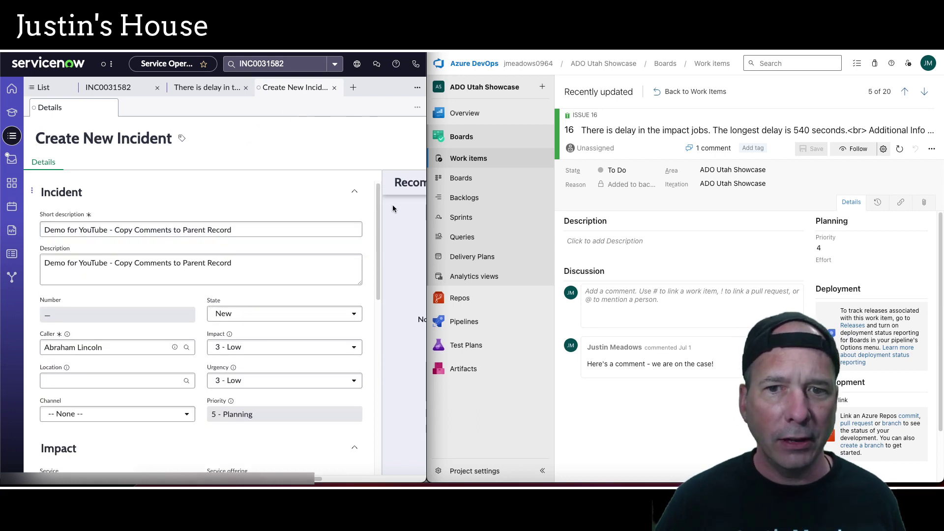
scroll(336, 394, right, 5)
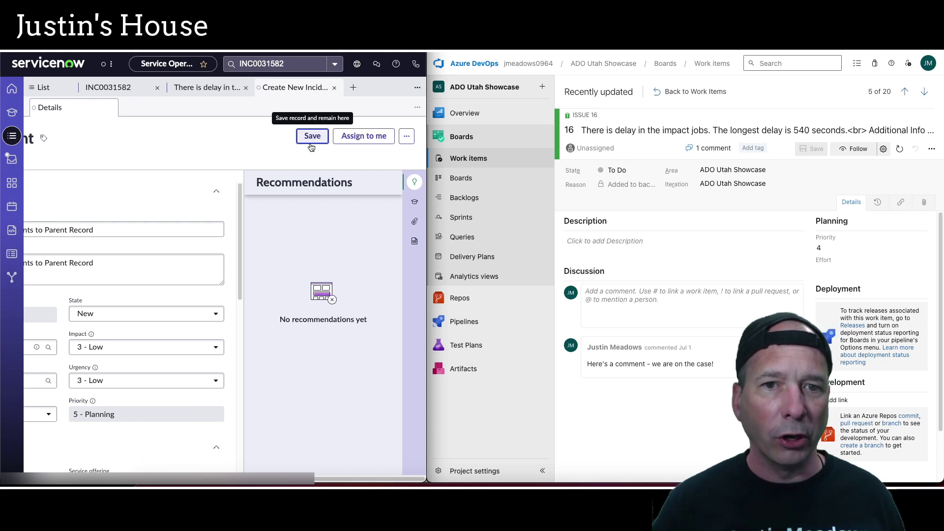
scroll(226, 319, left, 5)
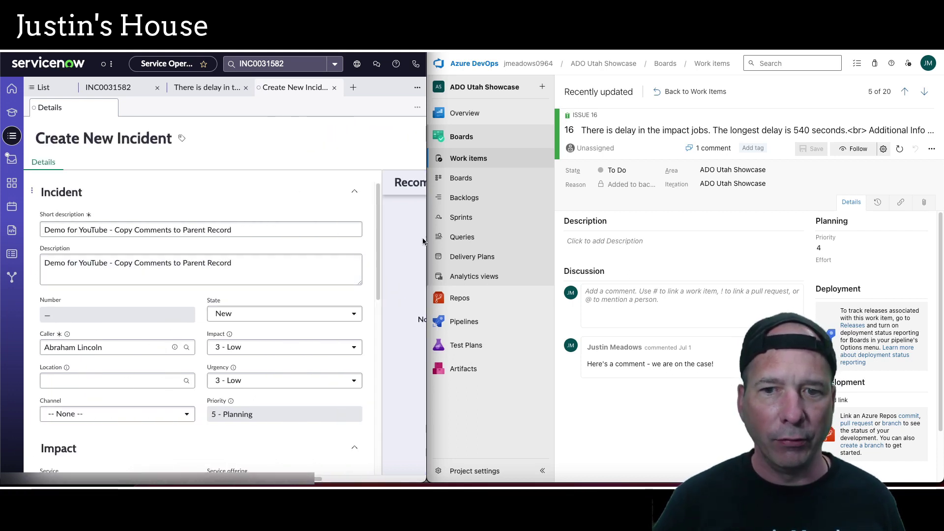
drag(423, 241, 571, 253)
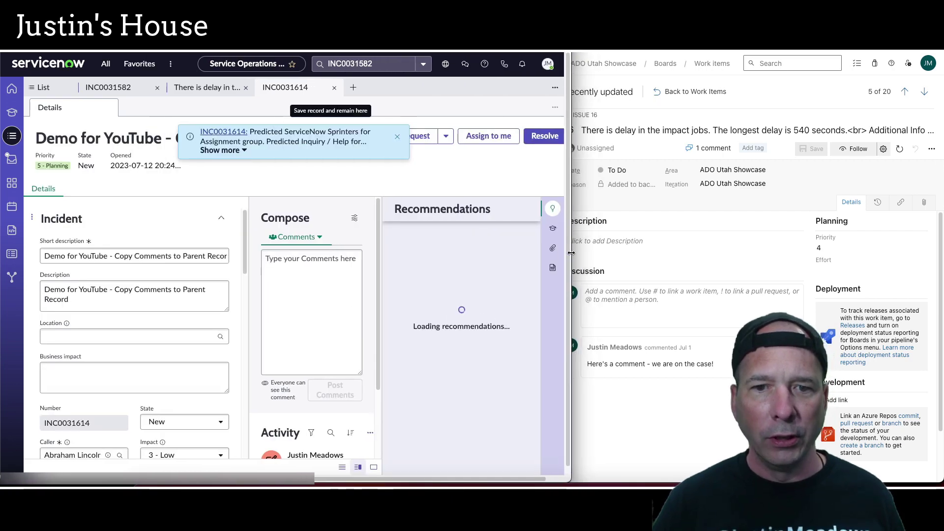
click(352, 259)
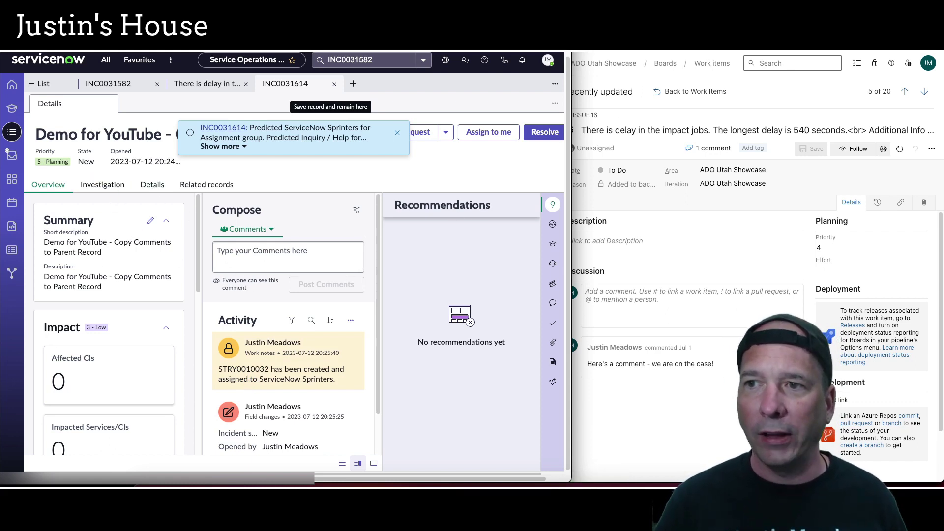
Return to the work items list in Azure DevOps and check it for the demo incident's new item, reloading it through Backlogs.
click(610, 91)
click(467, 159)
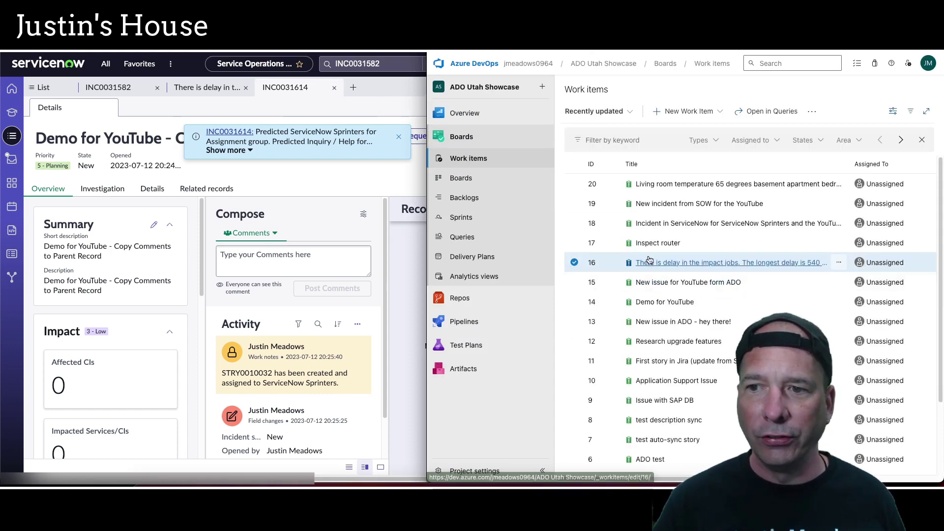
scroll(646, 258, down, 1)
scroll(646, 259, down, 3)
scroll(648, 255, up, 5)
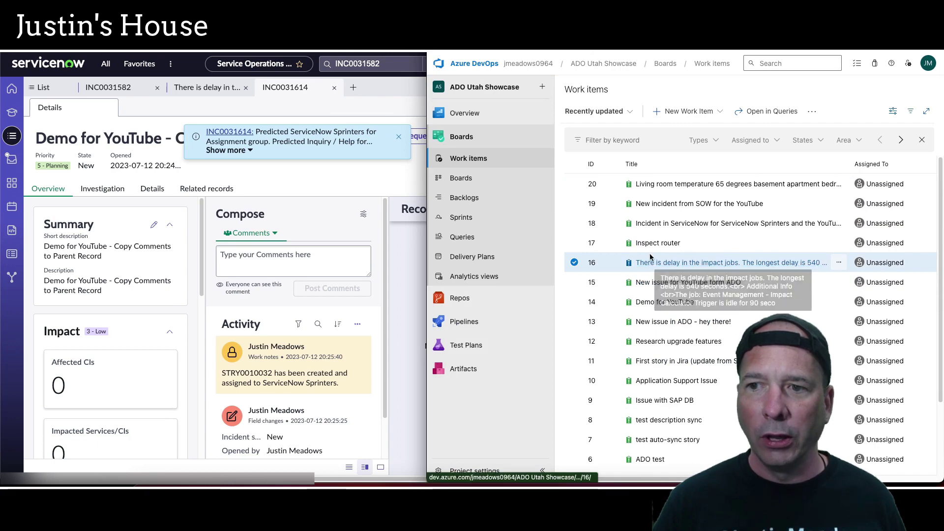
scroll(650, 254, down, 4)
scroll(650, 255, up, 2)
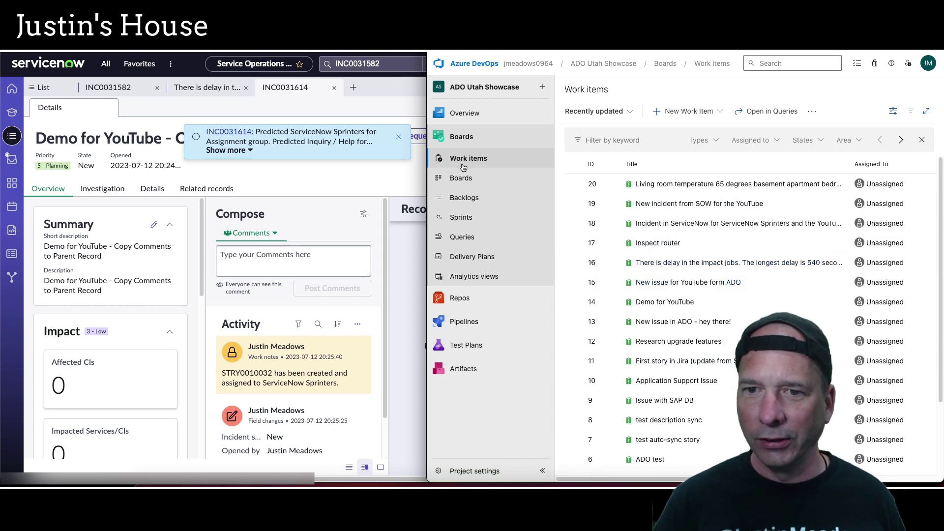
click(465, 195)
click(465, 159)
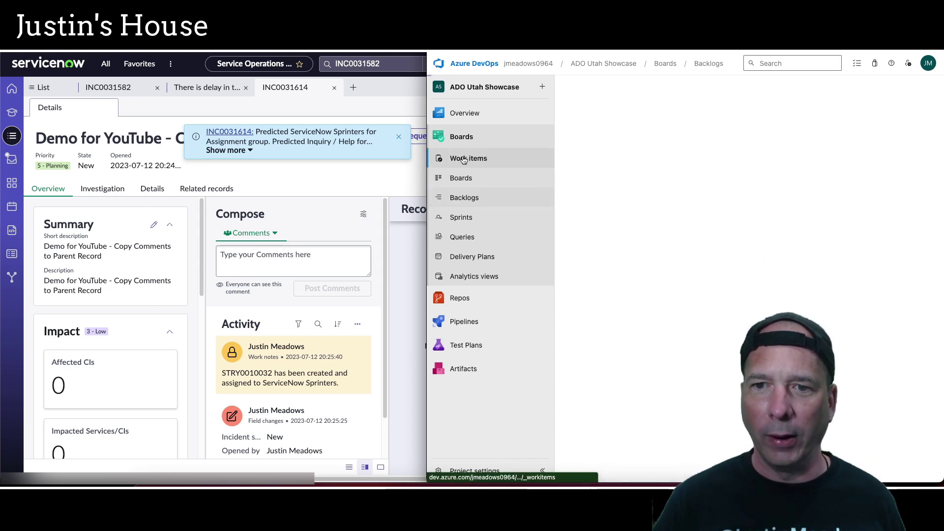
Show the incident's details in ServiceNow and reload the Azure DevOps work items list.
click(154, 189)
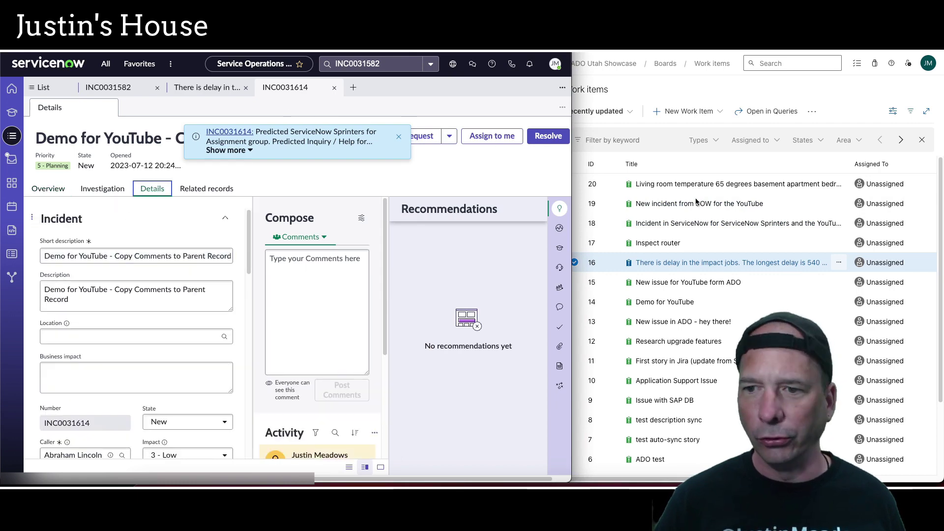
click(680, 87)
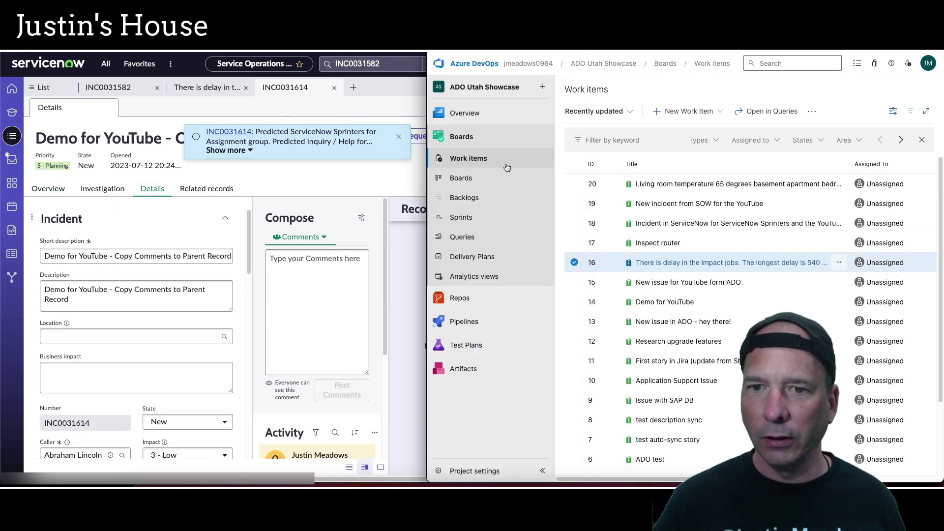
click(474, 158)
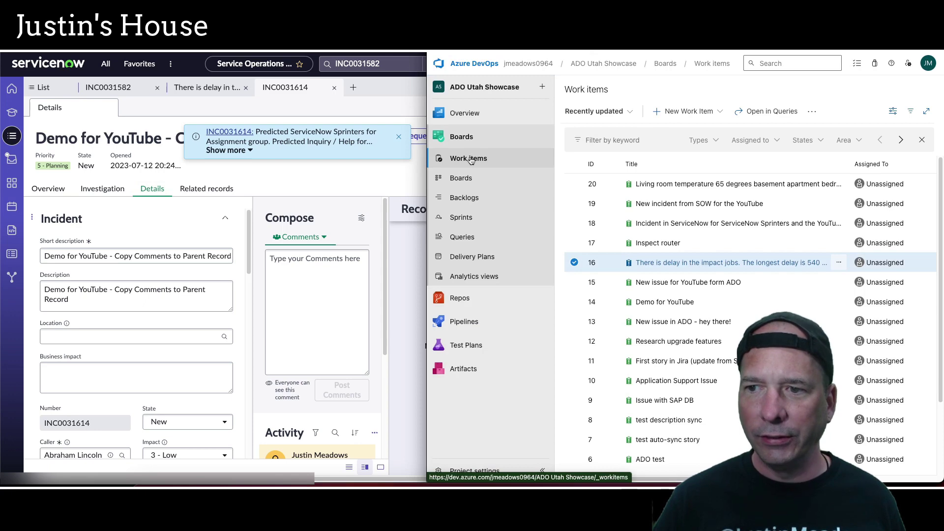
click(470, 160)
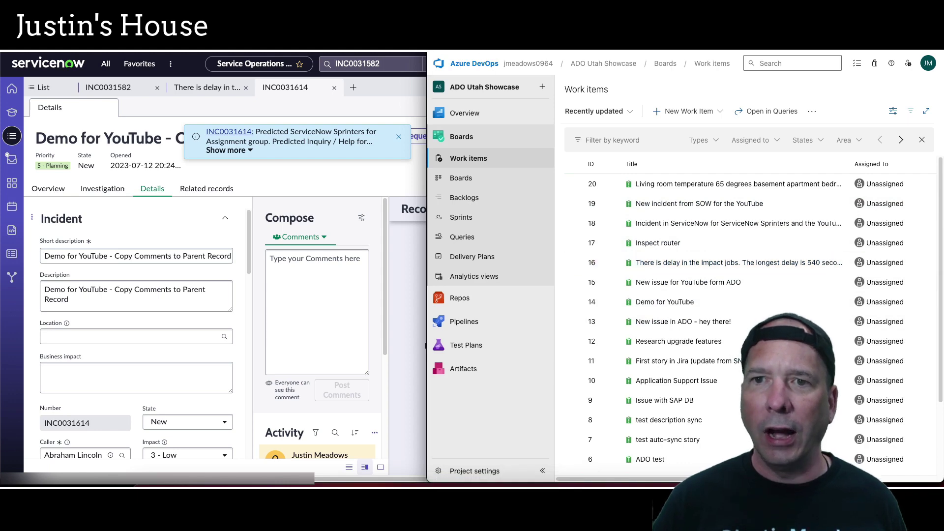
click(537, 158)
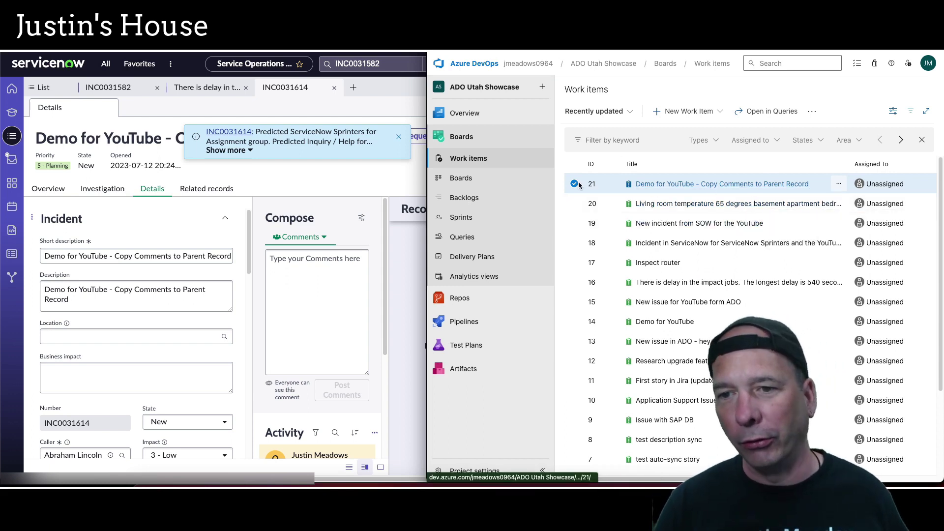
Open work item 21 in Azure DevOps and post the comment "We see this incident and are working on a fix ASAP!".
click(667, 184)
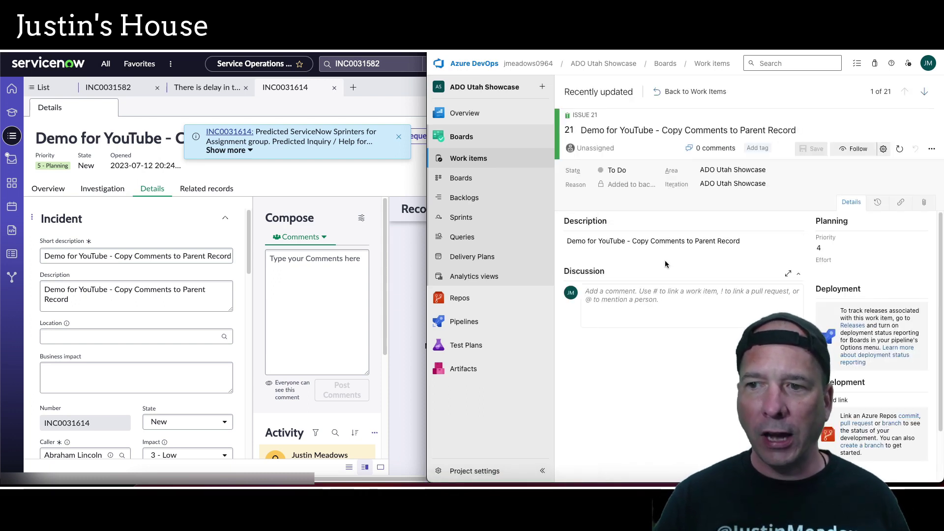
click(641, 296)
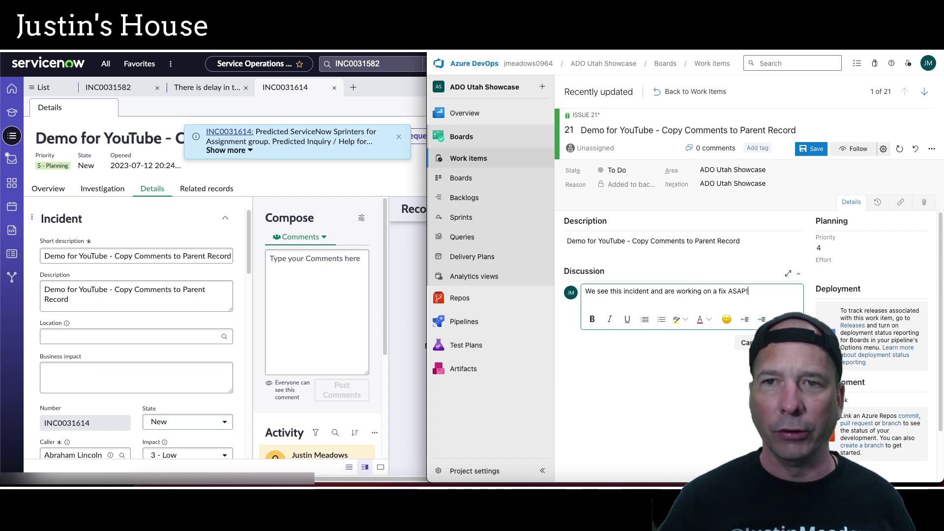
key(ctrl+Return)
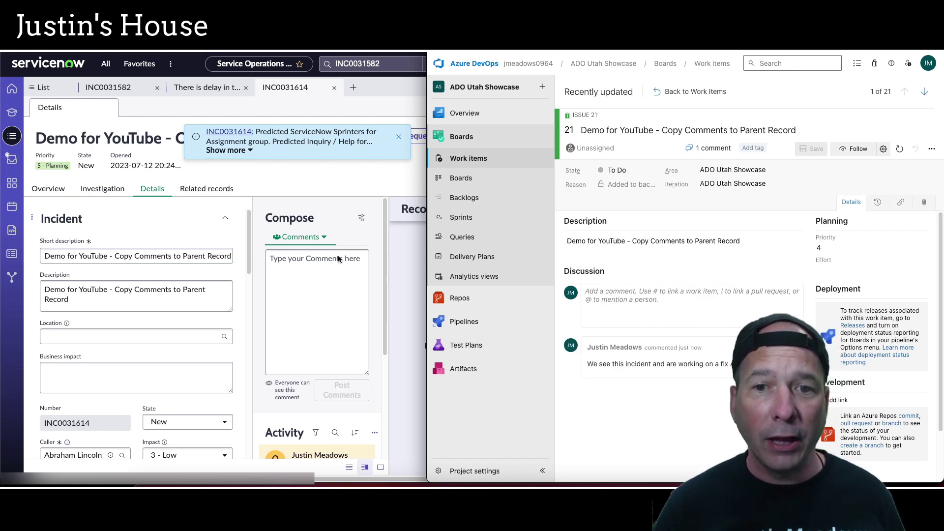
Examine the incident's Activity stream in ServiceNow for the story comment, and widen the window to most of the screen.
scroll(370, 215, down, 2)
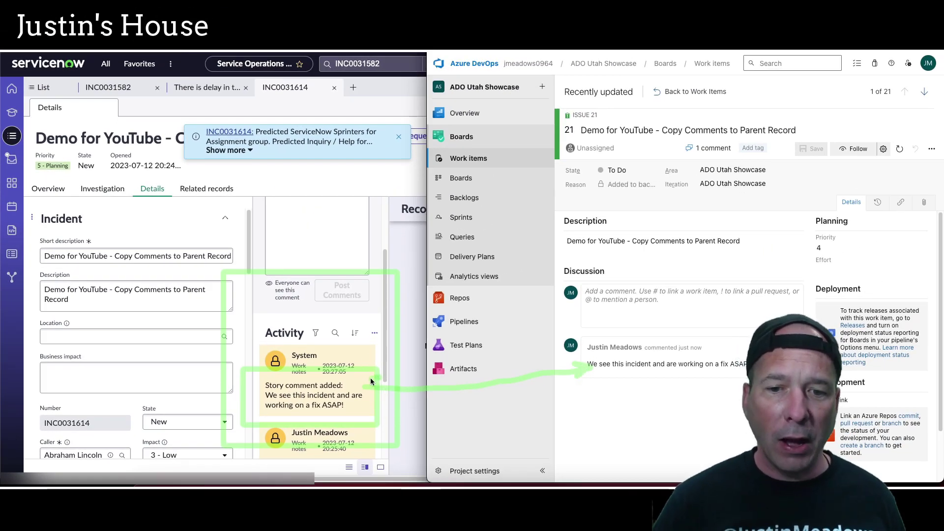
click(388, 401)
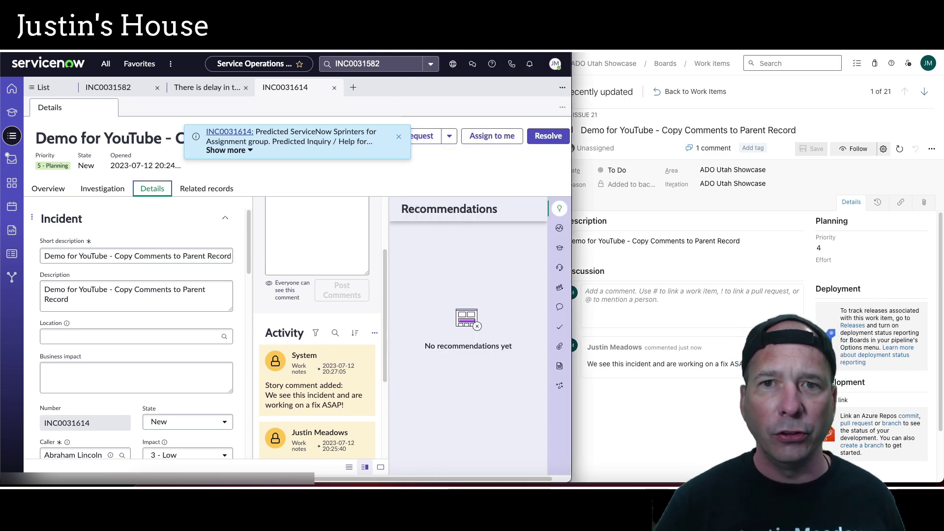
drag(572, 71, 792, 71)
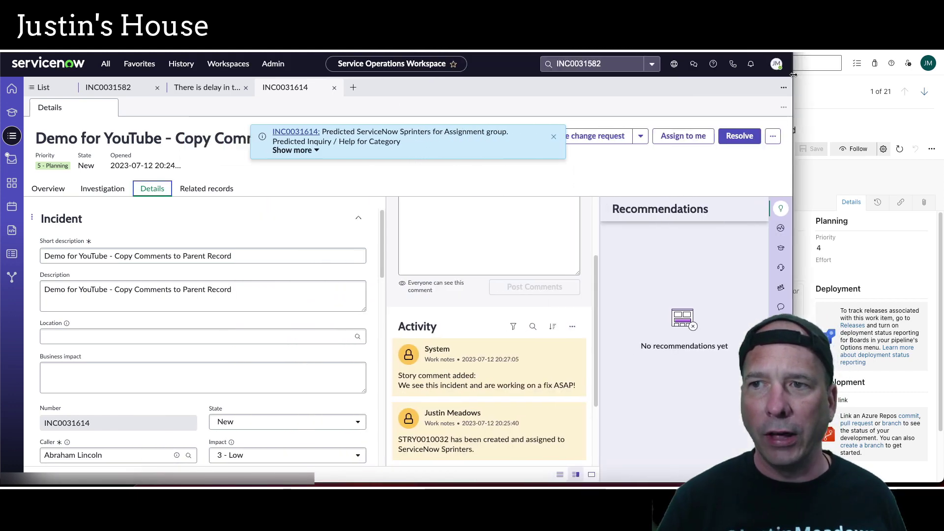
Switch to Flow Designer, open the comment-copying flow's executions, and widen the window to the full screen.
key(alt+Tab)
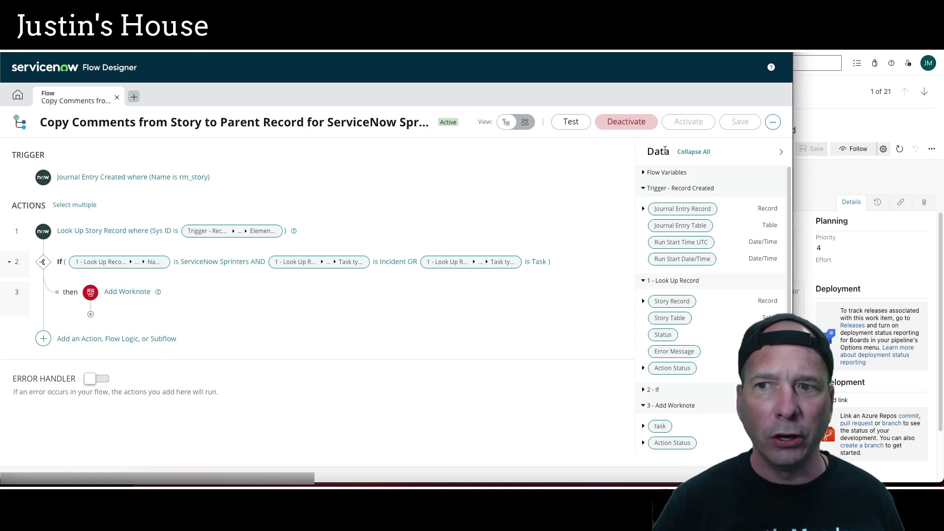
click(772, 122)
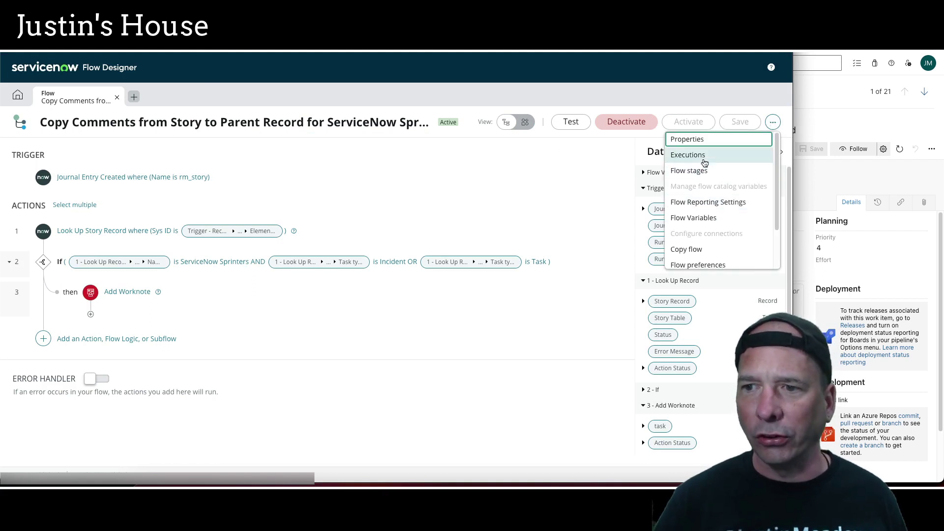
click(691, 155)
drag(794, 96, 942, 94)
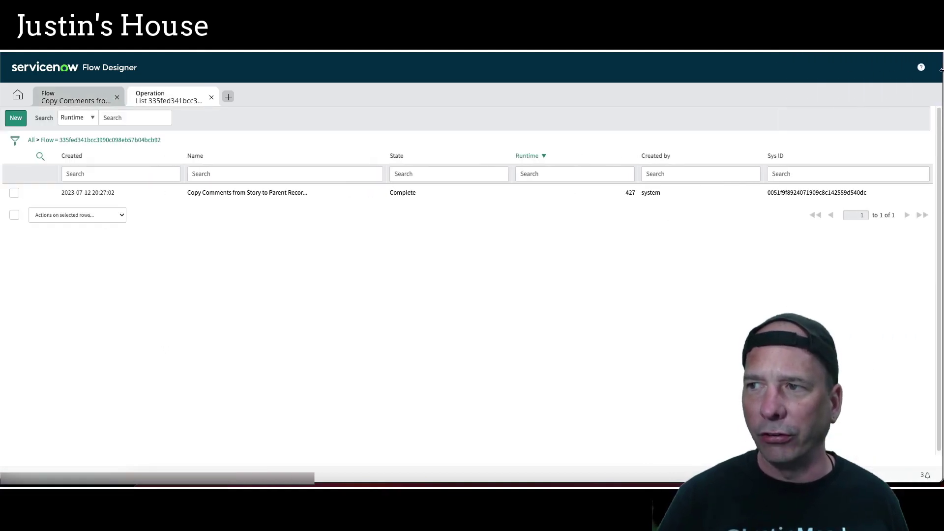
Open the flow's listed execution and examine the Journal Entry Created trigger's configuration and output values.
click(101, 193)
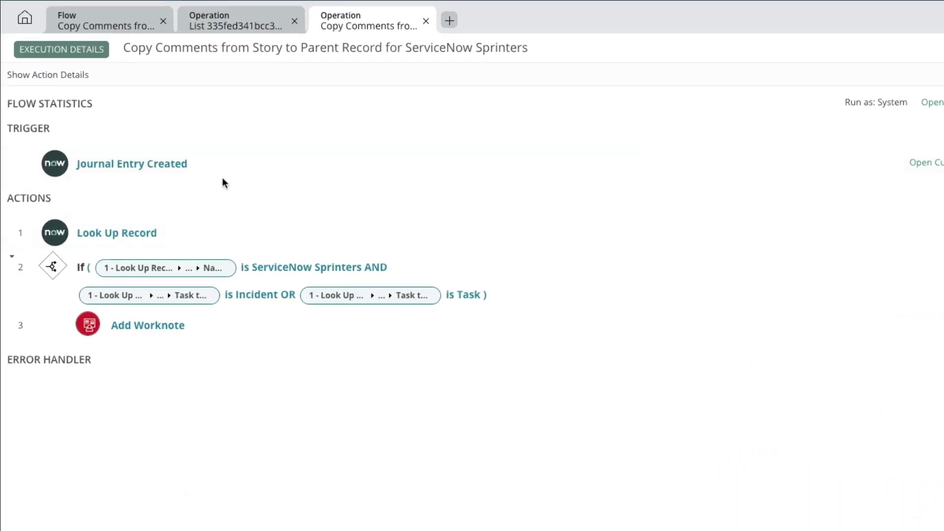
click(268, 167)
scroll(381, 194, down, 3)
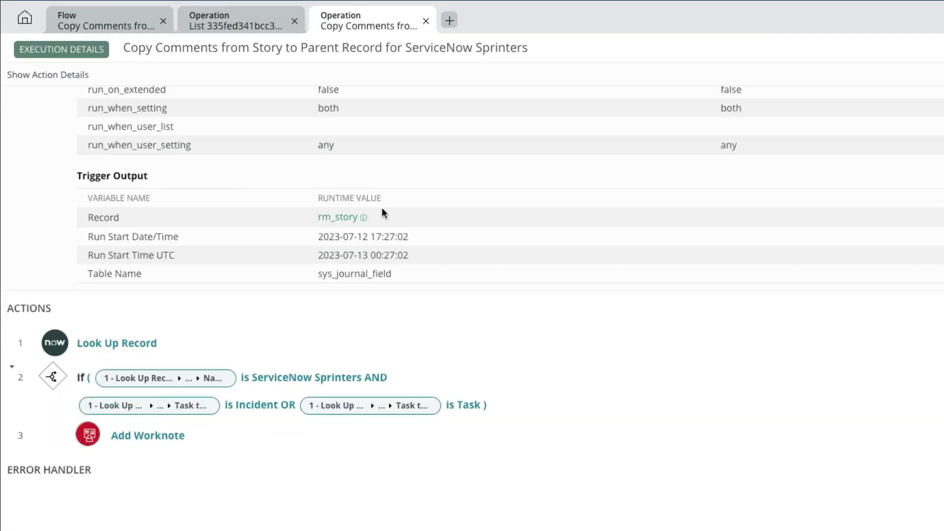
scroll(393, 237, up, 5)
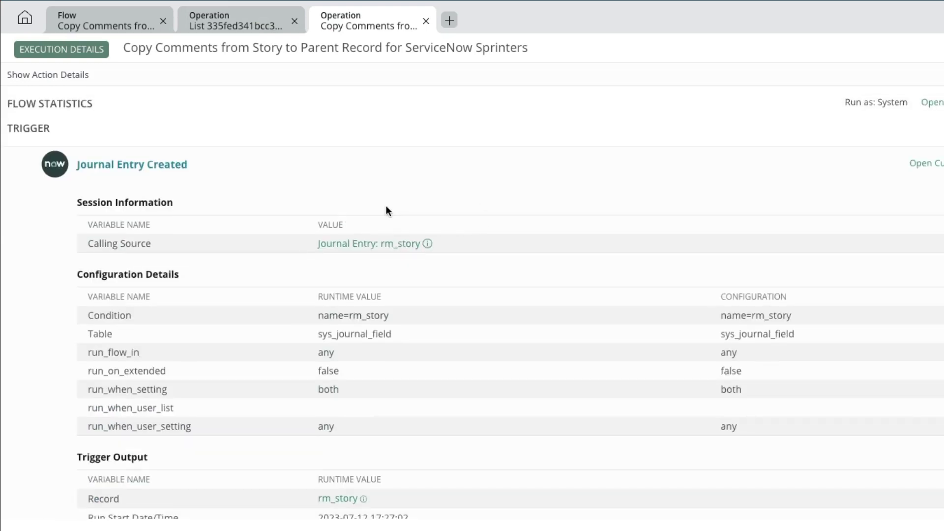
scroll(385, 207, down, 4)
scroll(377, 211, up, 1)
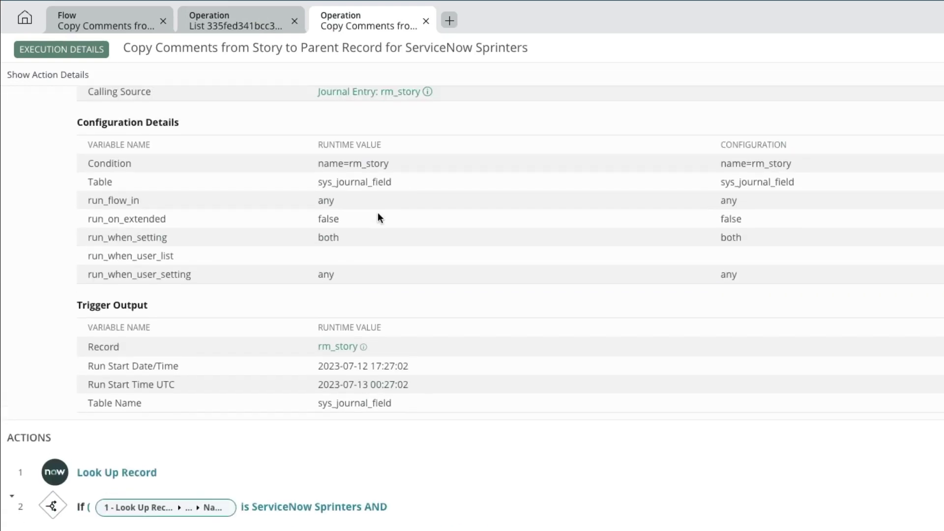
scroll(378, 218, up, 3)
click(245, 167)
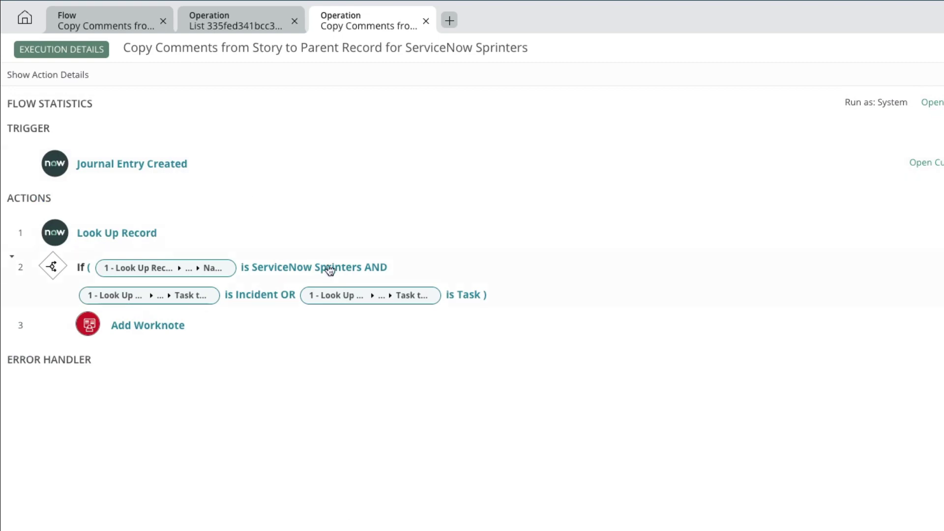
Examine the Look Up Record action's runtime values and output data, and collapse its details.
click(396, 248)
scroll(396, 251, down, 3)
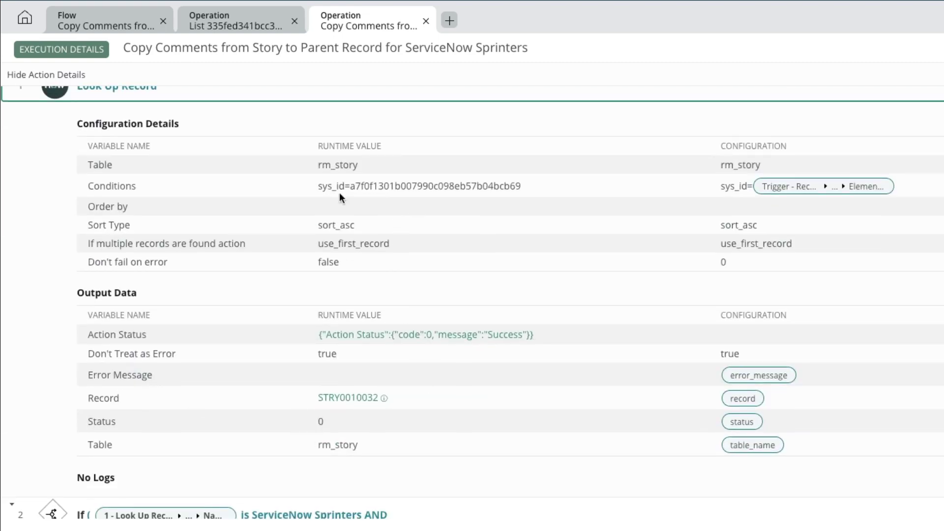
scroll(340, 196, up, 2)
click(333, 170)
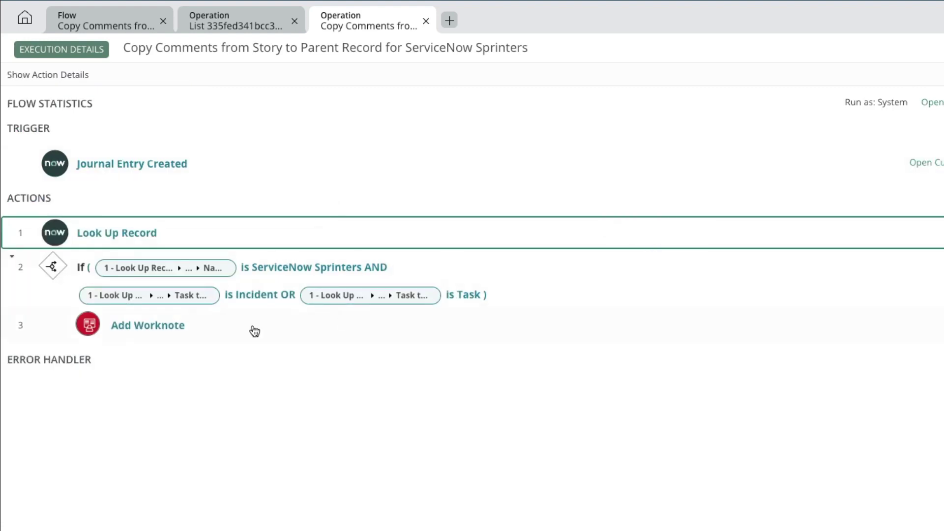
Expand the Add Worknote action and examine its task, work note and output values.
click(341, 328)
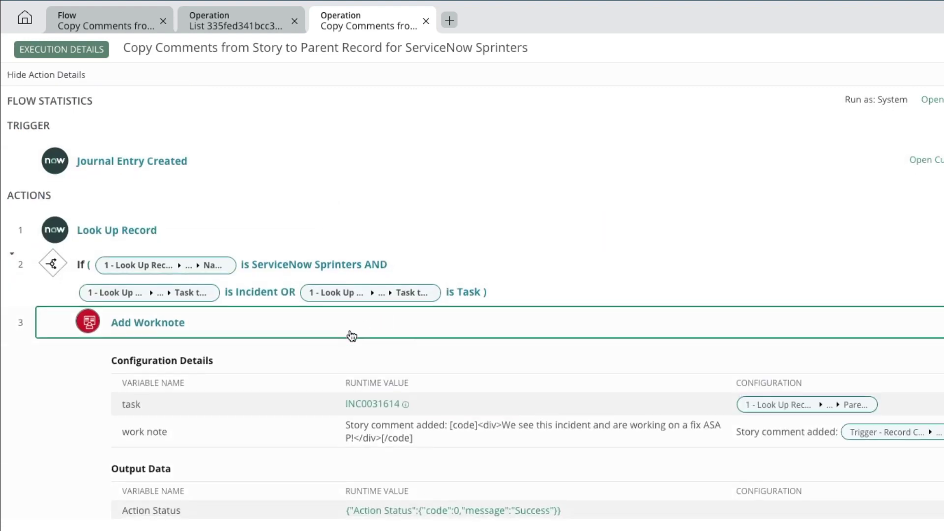
scroll(350, 334, down, 4)
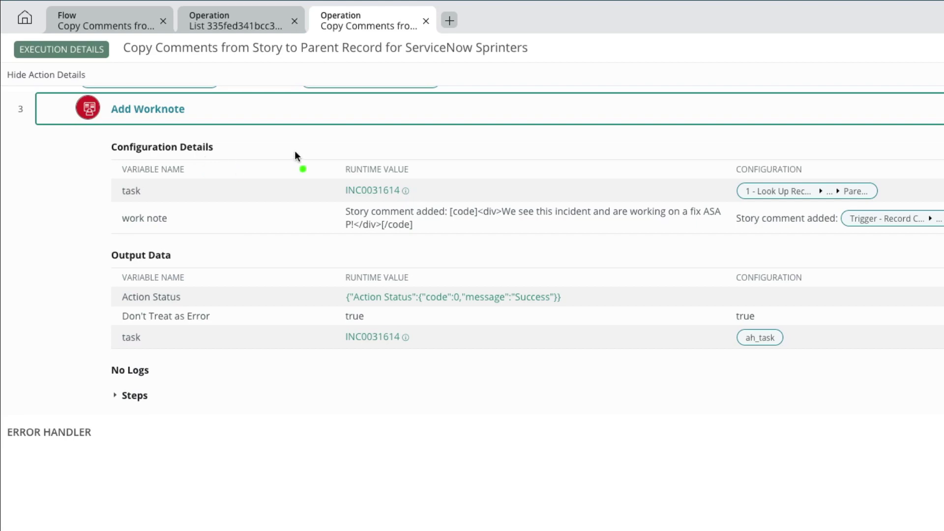
mouse_move(329, 150)
mouse_down()
mouse_move(512, 223)
mouse_move(748, 224)
mouse_move(371, 154)
mouse_move(718, 264)
mouse_up()
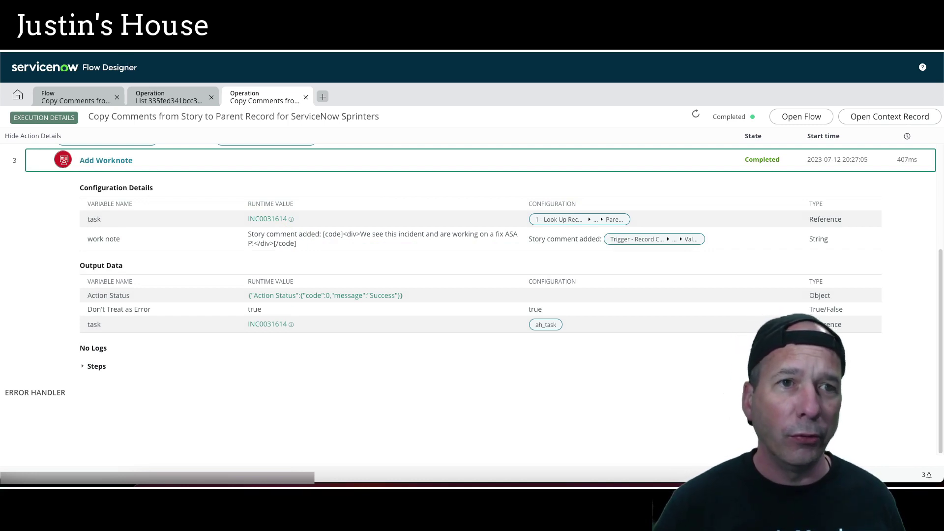
Switch back to the demo incident in Service Operations Workspace and look through its details form.
key(alt+Tab)
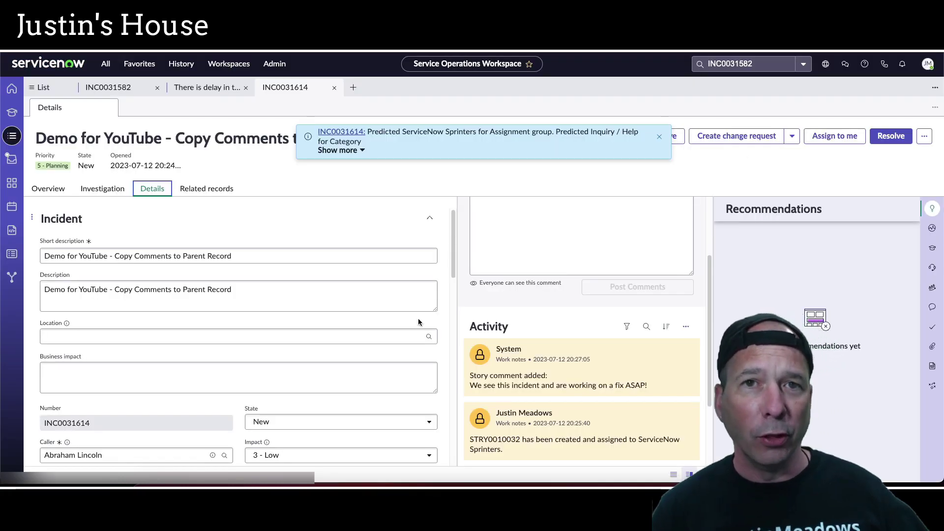
scroll(438, 315, down, 1)
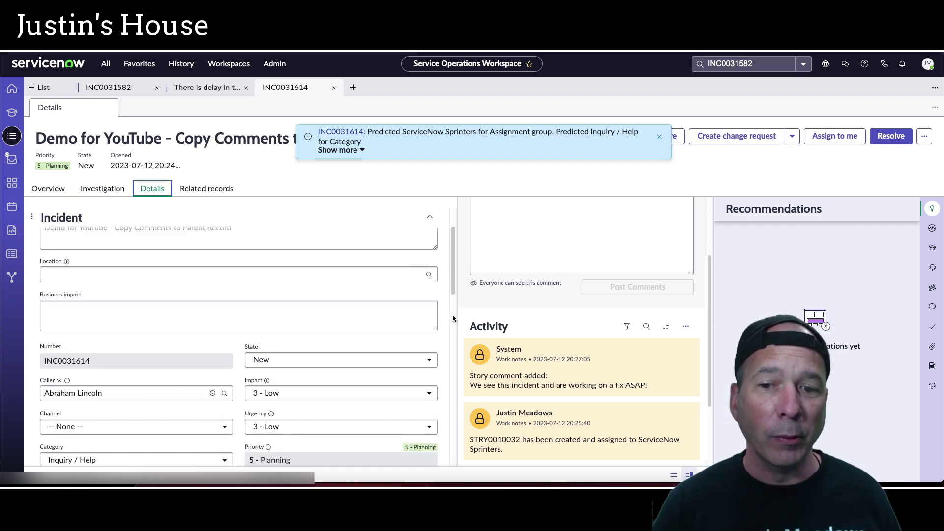
scroll(448, 320, down, 1)
scroll(405, 322, down, 1)
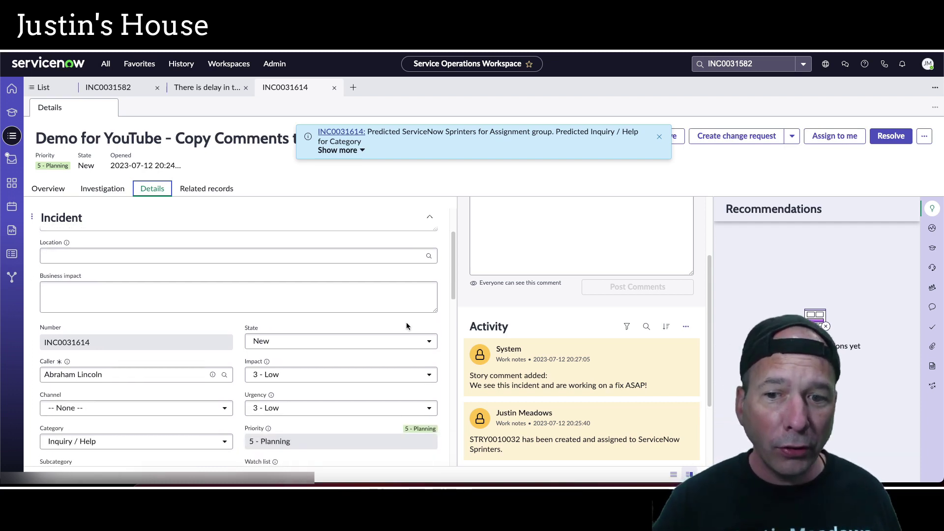